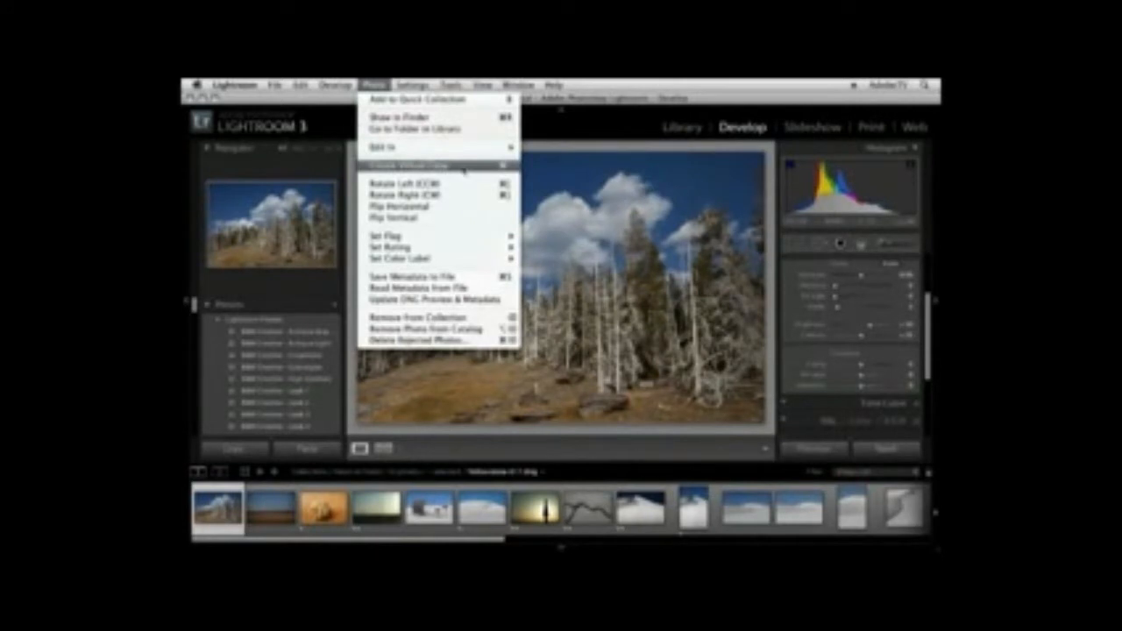
# Create a virtual copy of the forest landscape photo and convert the copy to Black & White
pyautogui.click(464, 166)
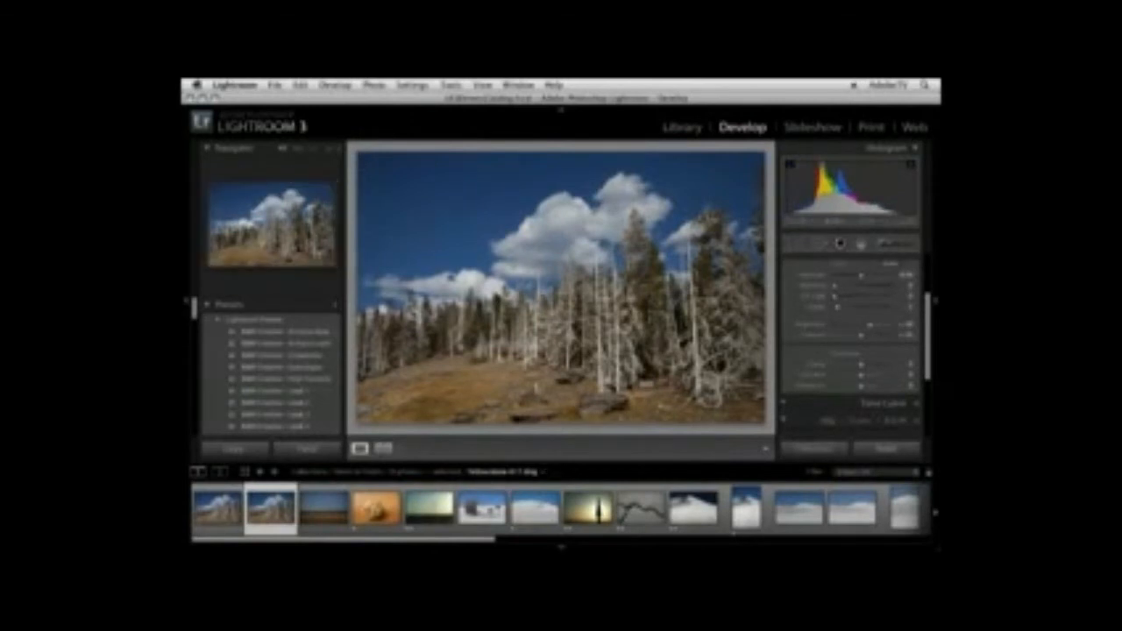
pyautogui.click(218, 509)
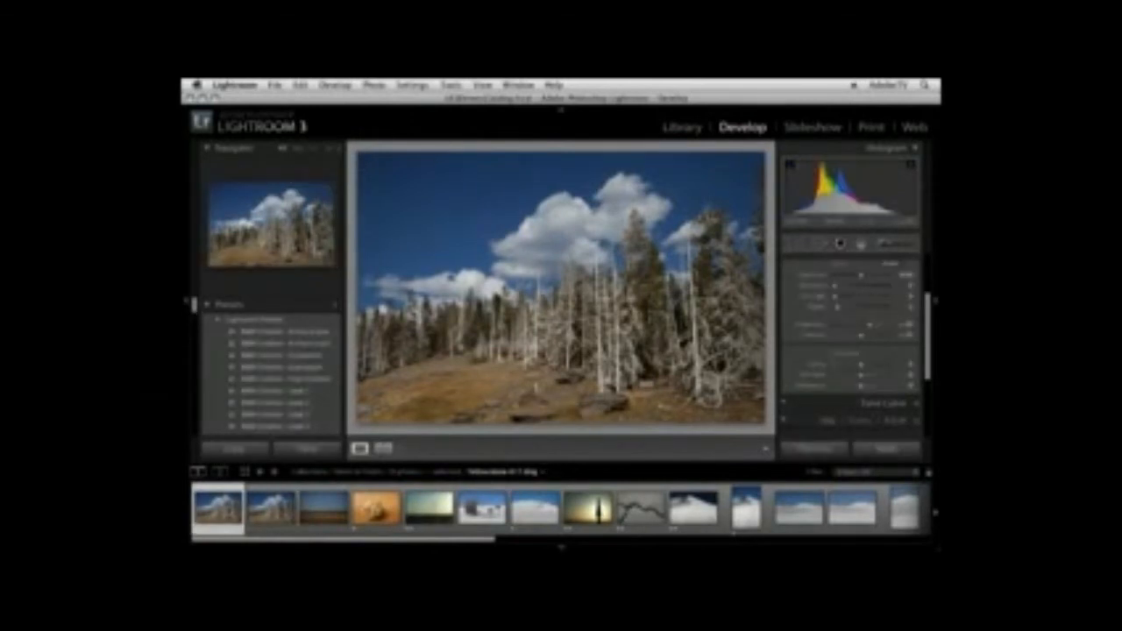
pyautogui.click(271, 508)
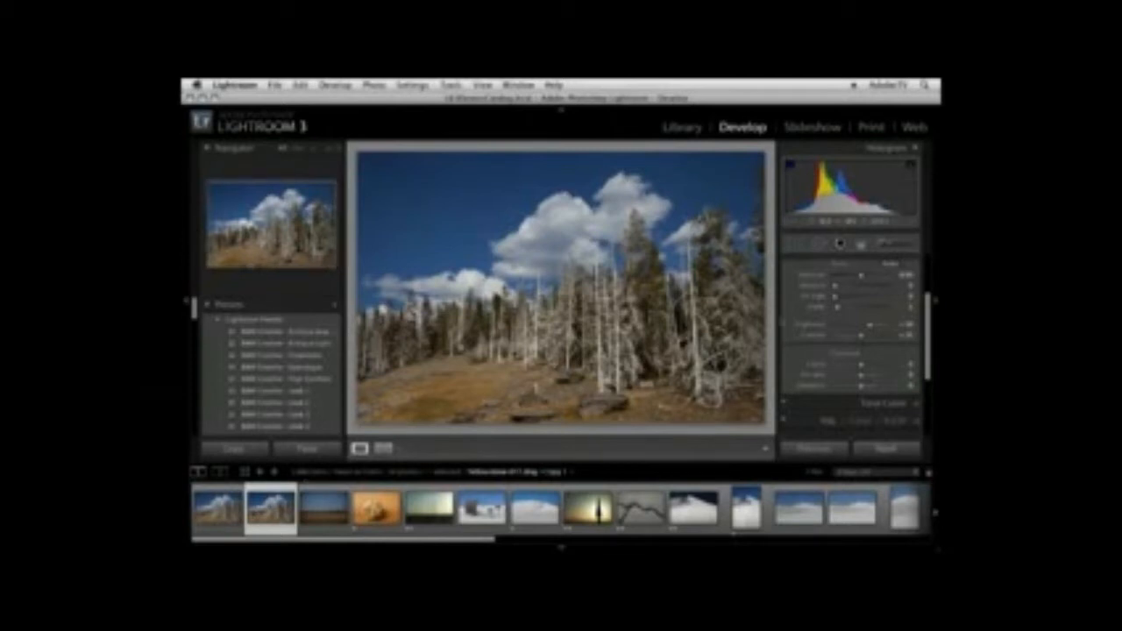
pyautogui.moveTo(928, 300); pyautogui.dragTo(929, 262)
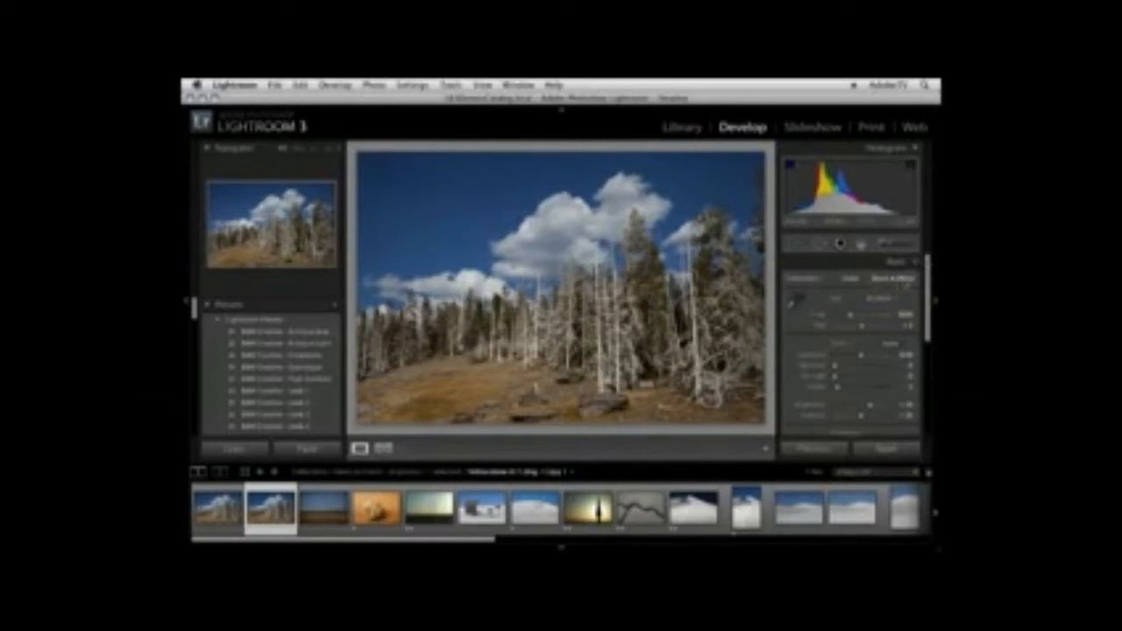
pyautogui.click(892, 278)
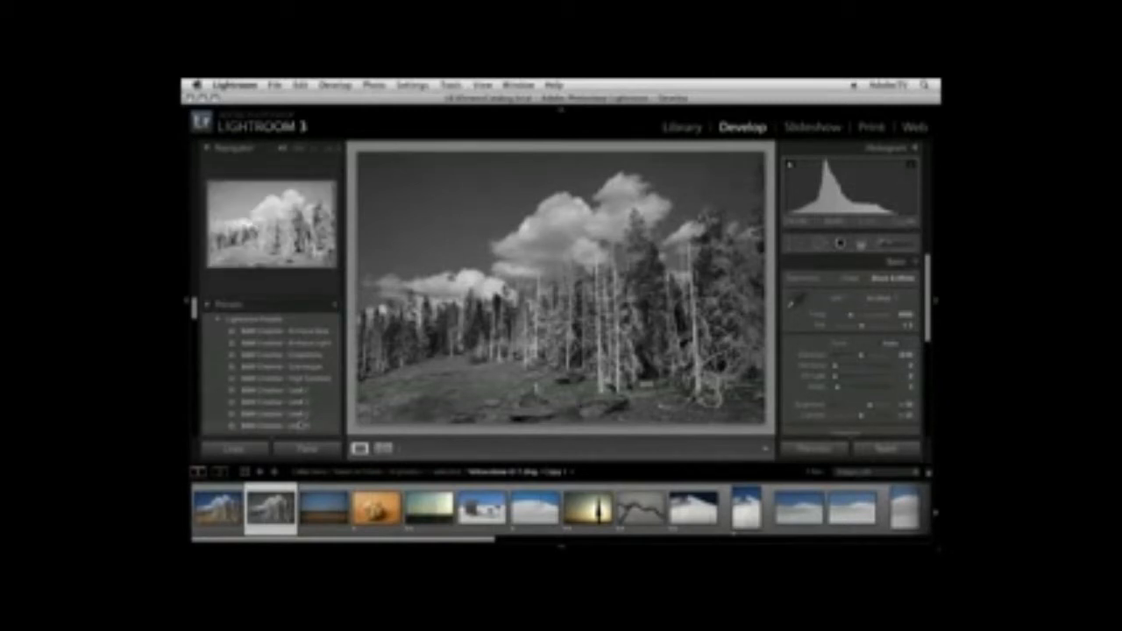
# Preview the black-and-white develop presets and apply the B&W Creative - Low Contrast preset to the virtual copy
pyautogui.scroll(-1, 301, 424)
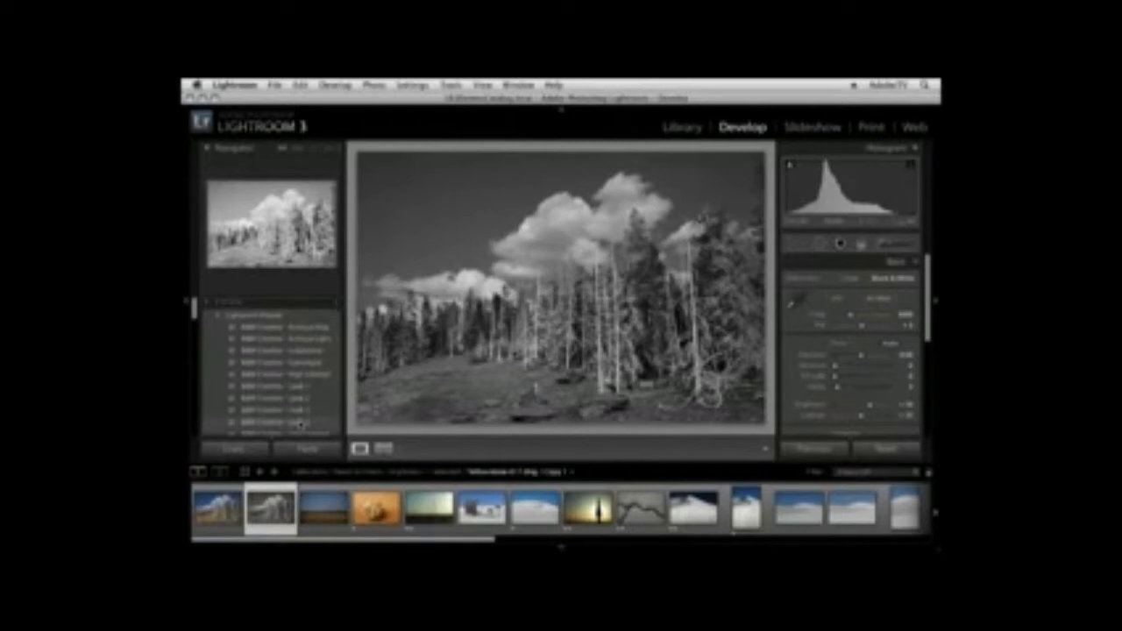
pyautogui.scroll(-1, 301, 421)
pyautogui.scroll(-1, 301, 426)
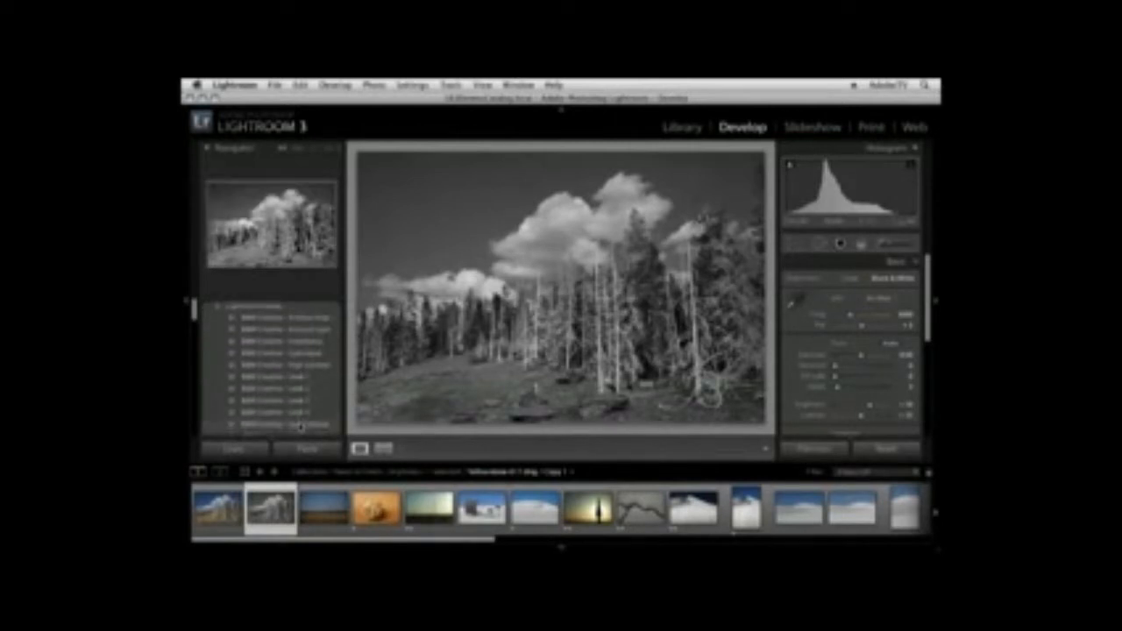
pyautogui.scroll(-3, 300, 426)
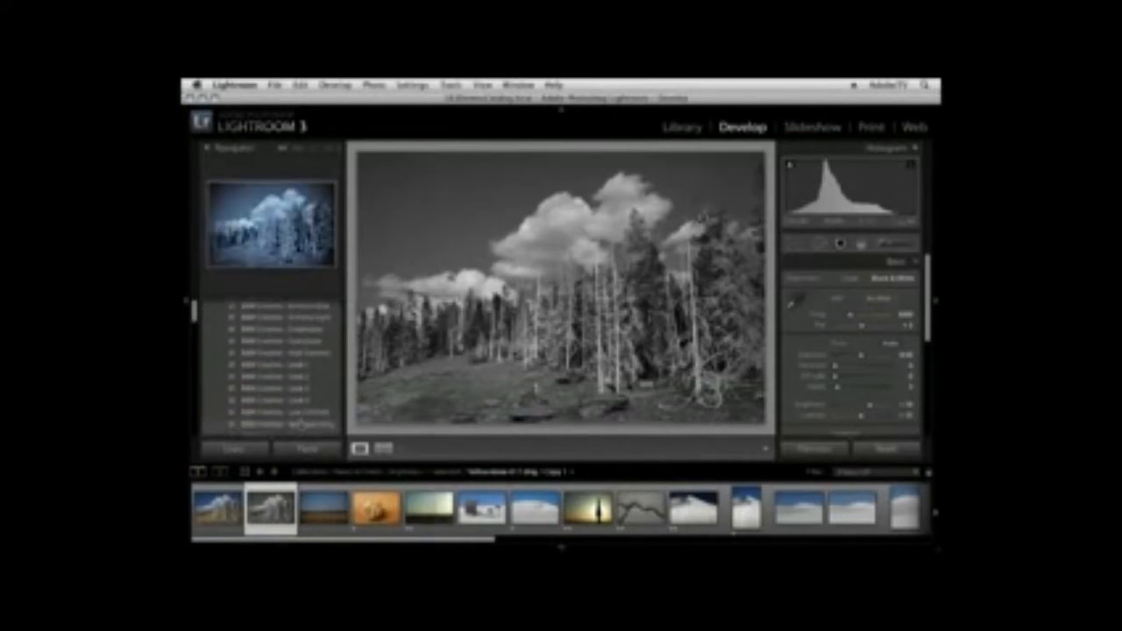
pyautogui.scroll(-3, 300, 427)
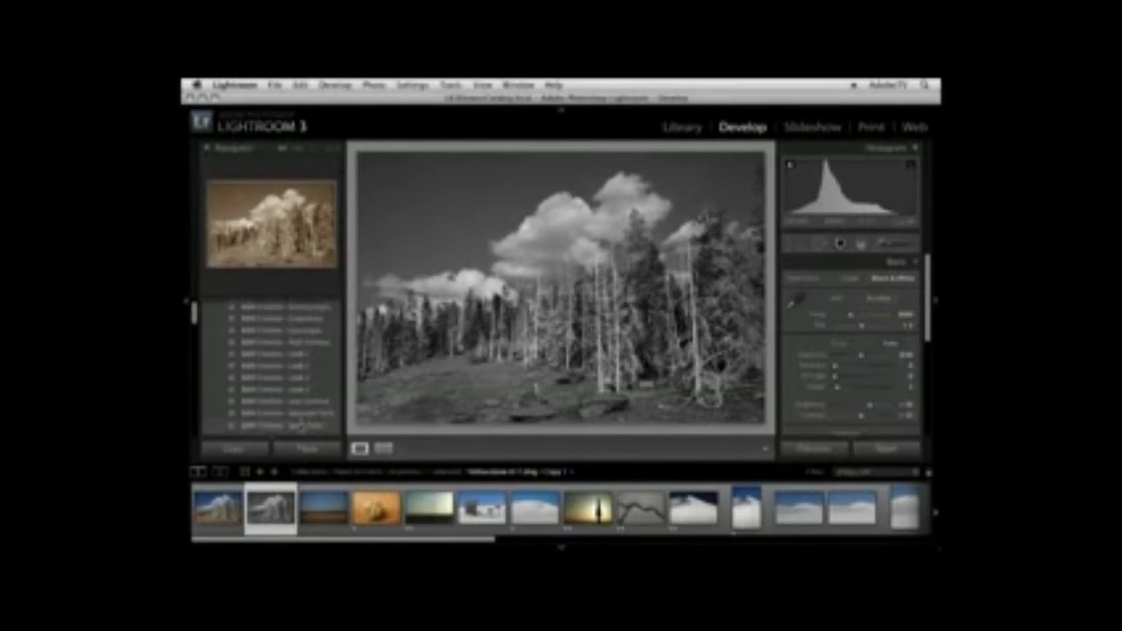
pyautogui.scroll(-4, 301, 426)
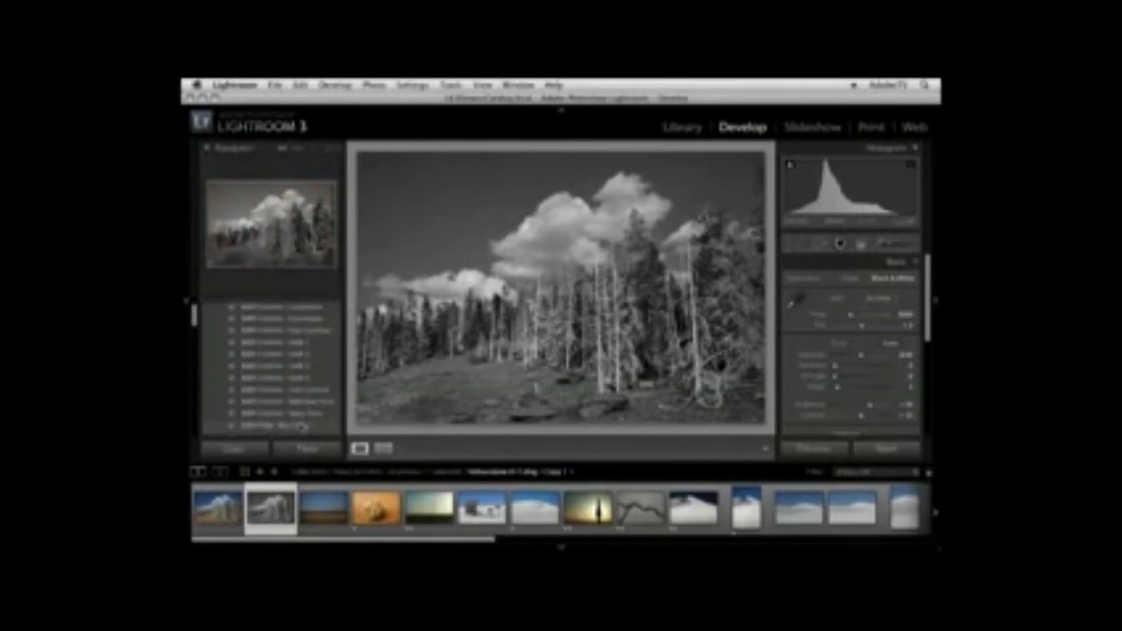
pyautogui.click(315, 391)
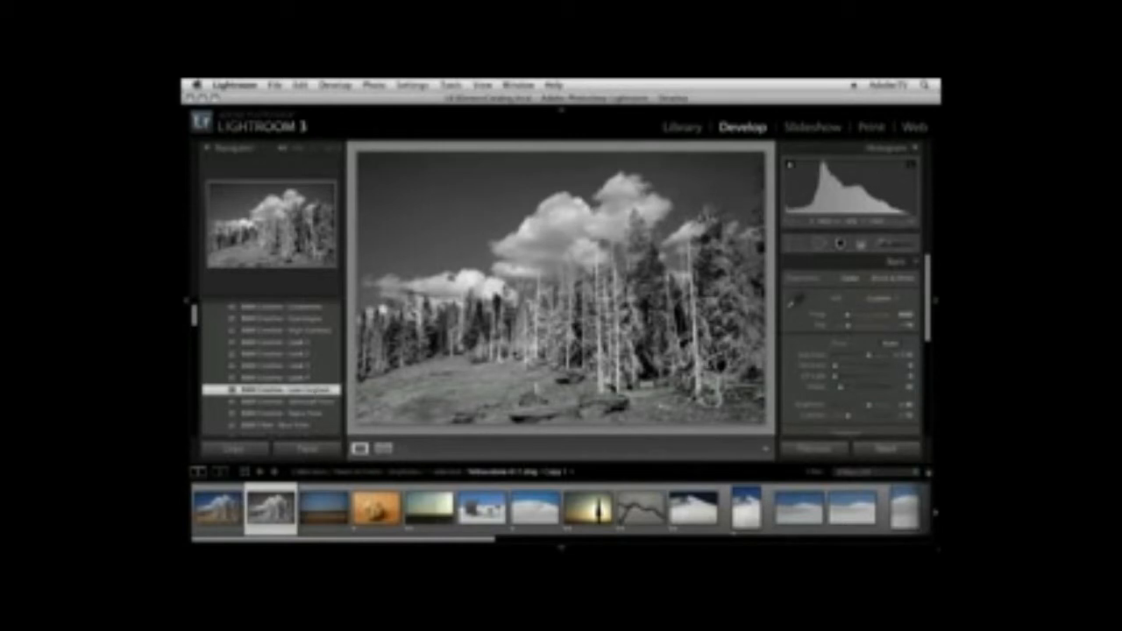
# Activate targeted adjustment for the Black & White Mix and show before and after side by side with the presets and Navigator hidden
pyautogui.scroll(-2, 855, 361)
pyautogui.scroll(-2, 855, 368)
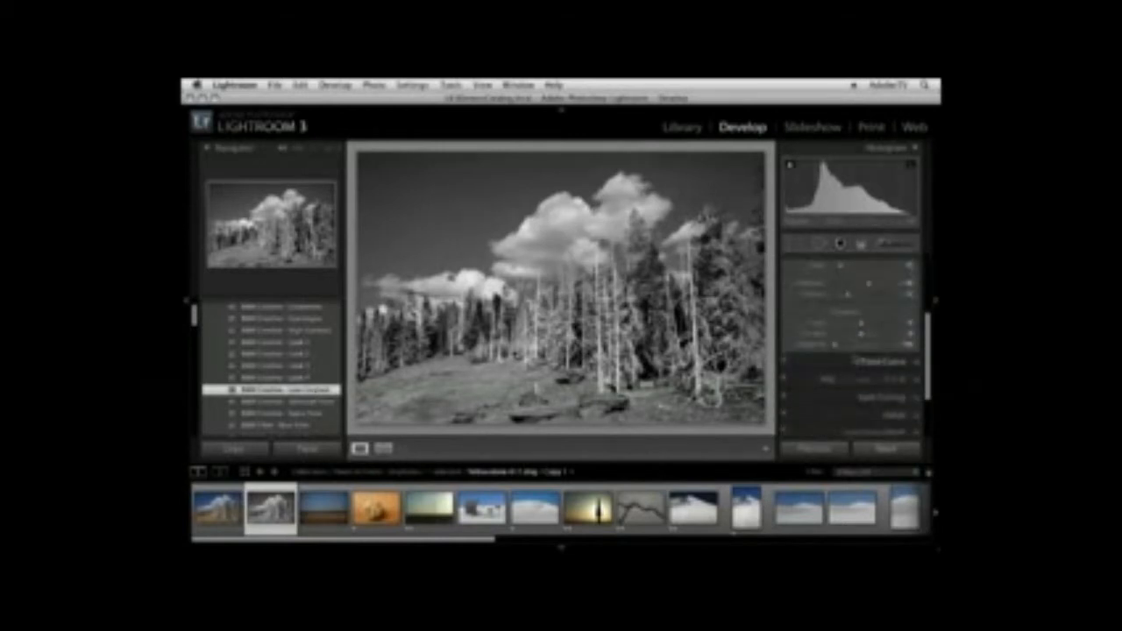
pyautogui.click(894, 380)
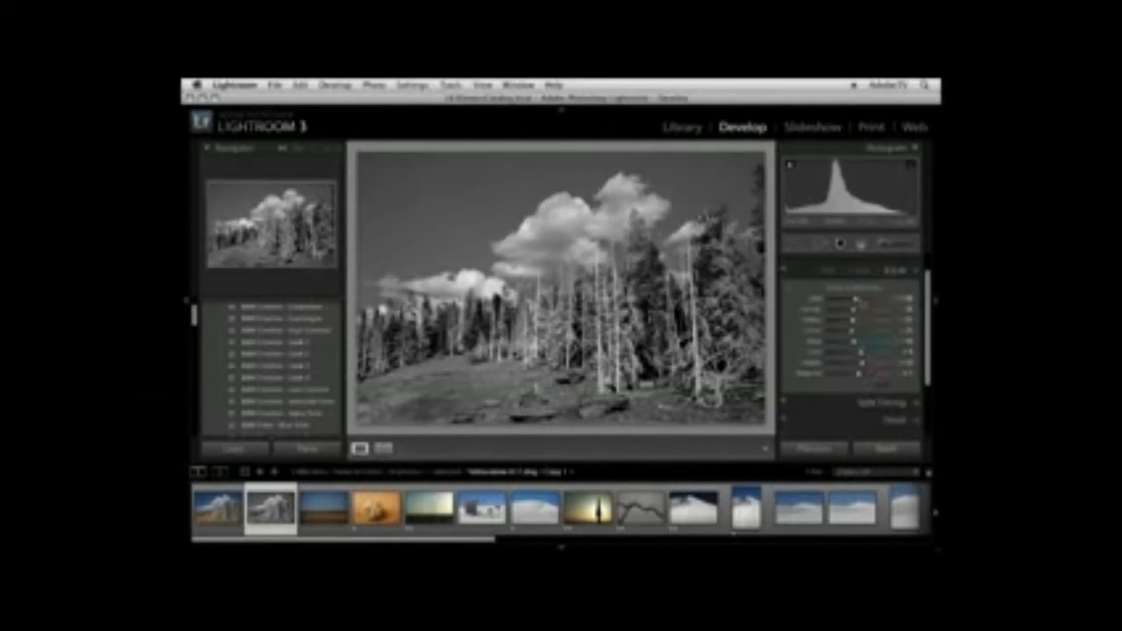
pyautogui.click(788, 288)
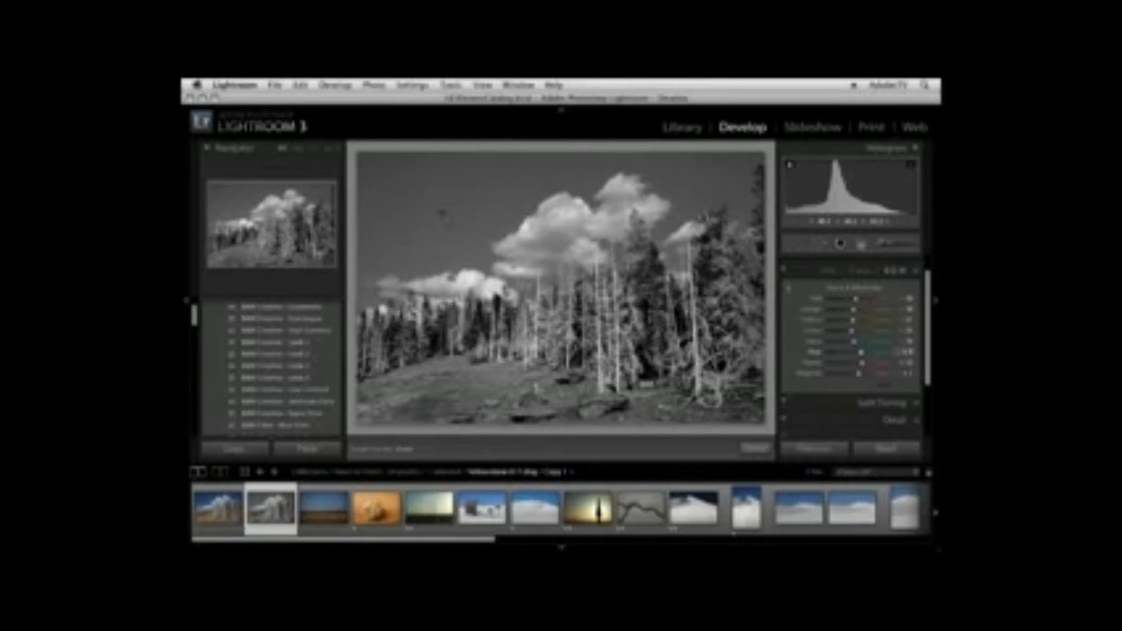
pyautogui.press('y')
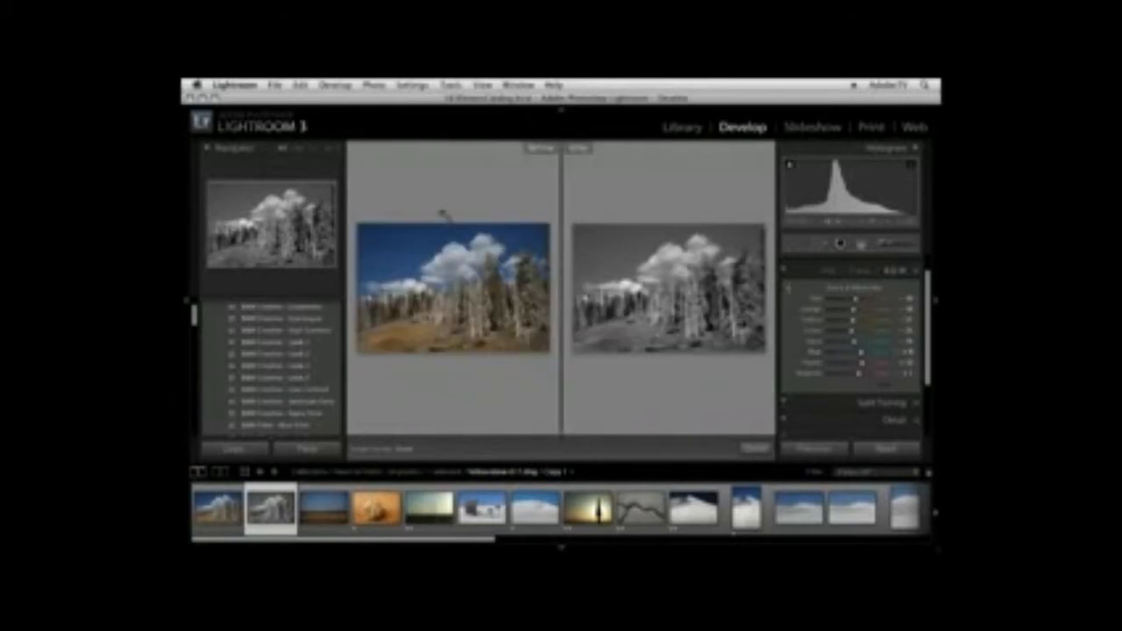
pyautogui.click(188, 307)
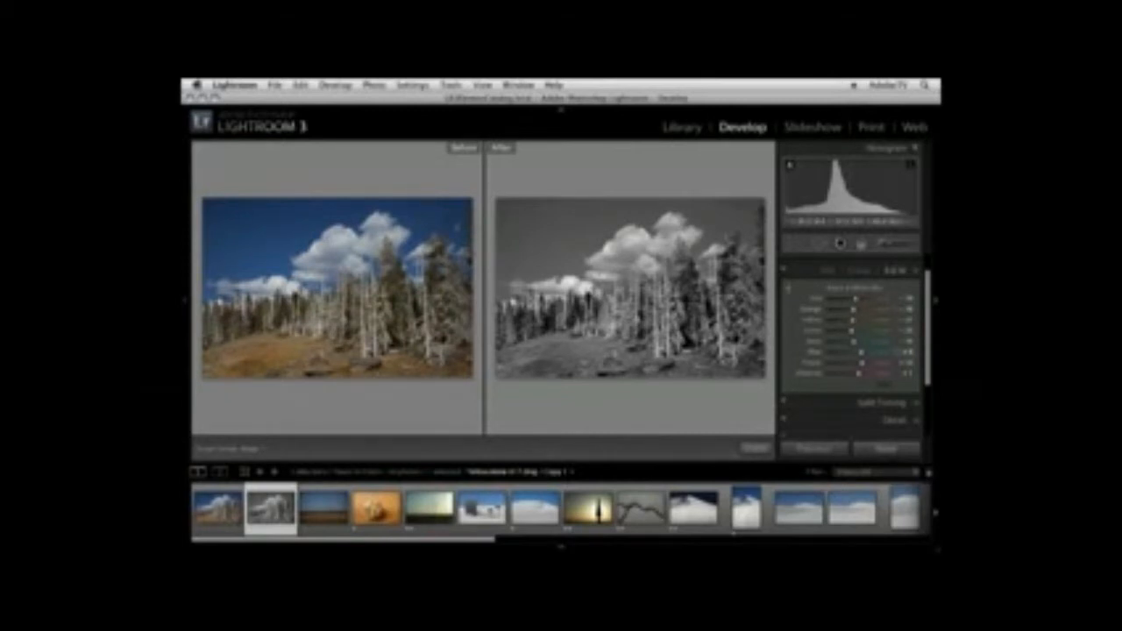
# Darken the sky to near black and the ground directly on the after image, and return to the single-image view
pyautogui.moveTo(530, 216); pyautogui.dragTo(529, 270)
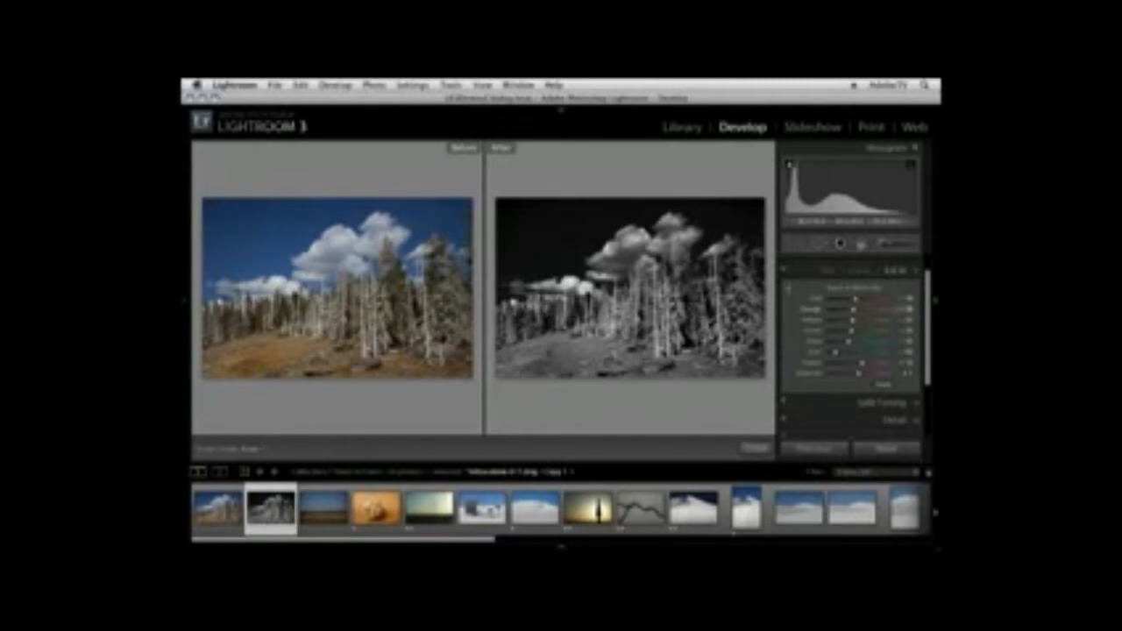
pyautogui.moveTo(550, 354)
pyautogui.mouseDown()
pyautogui.moveTo(550, 367)
pyautogui.moveTo(551, 333)
pyautogui.mouseUp()
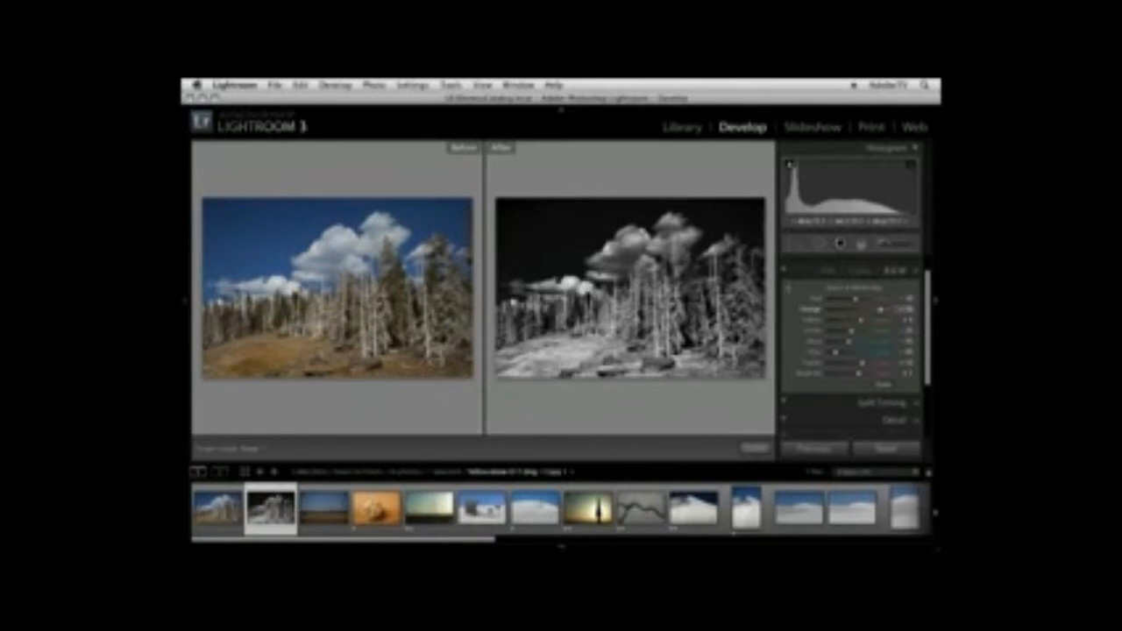
pyautogui.moveTo(552, 358); pyautogui.dragTo(551, 391)
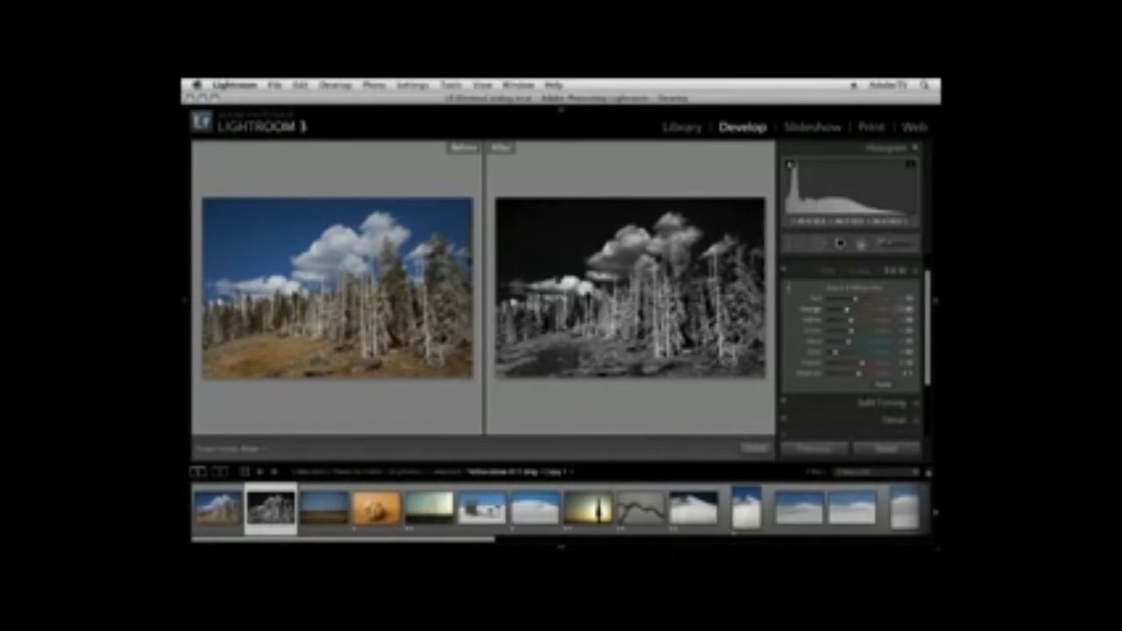
pyautogui.press('y')
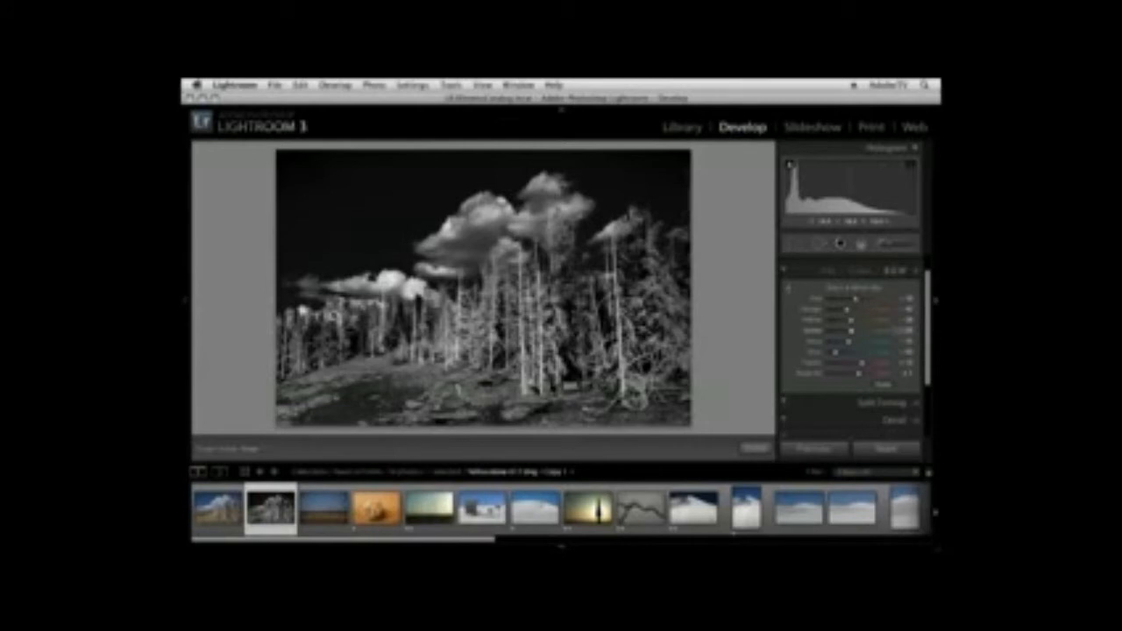
# Create another virtual copy from the black-and-white version and bring the Navigator and presets list back into view
pyautogui.click(374, 85)
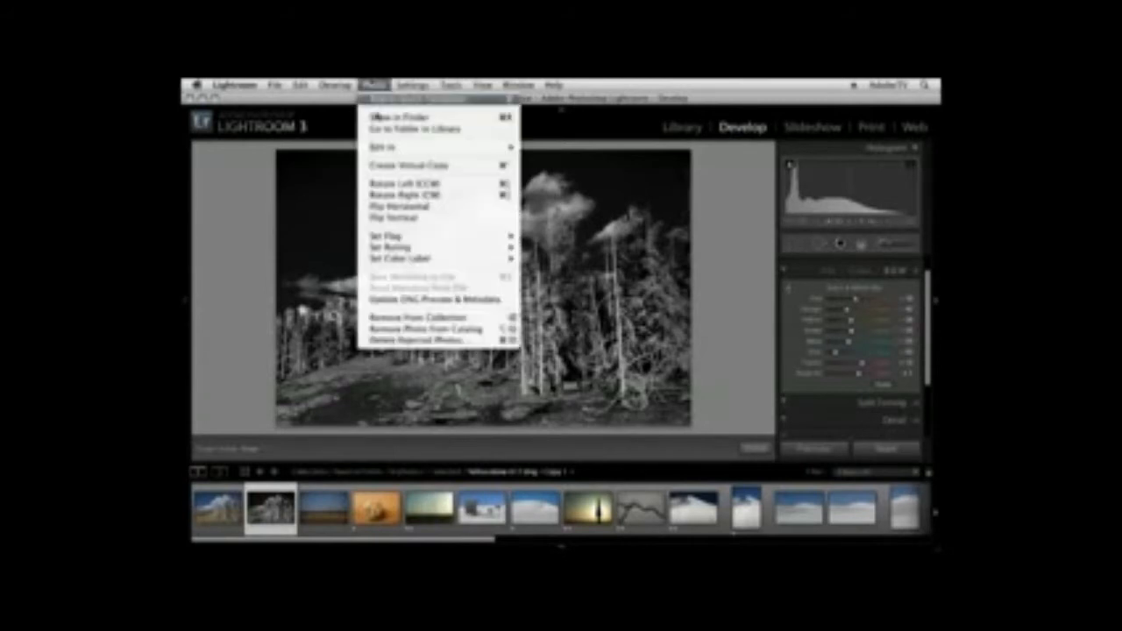
pyautogui.click(382, 165)
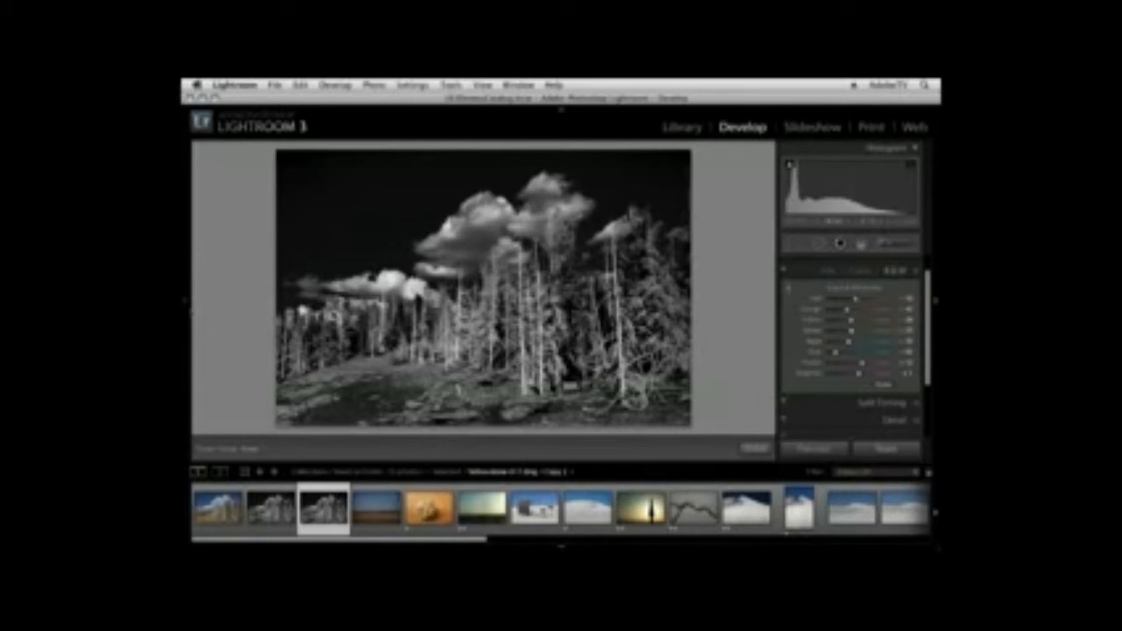
pyautogui.click(185, 302)
pyautogui.scroll(-5, 248, 356)
pyautogui.scroll(-5, 247, 354)
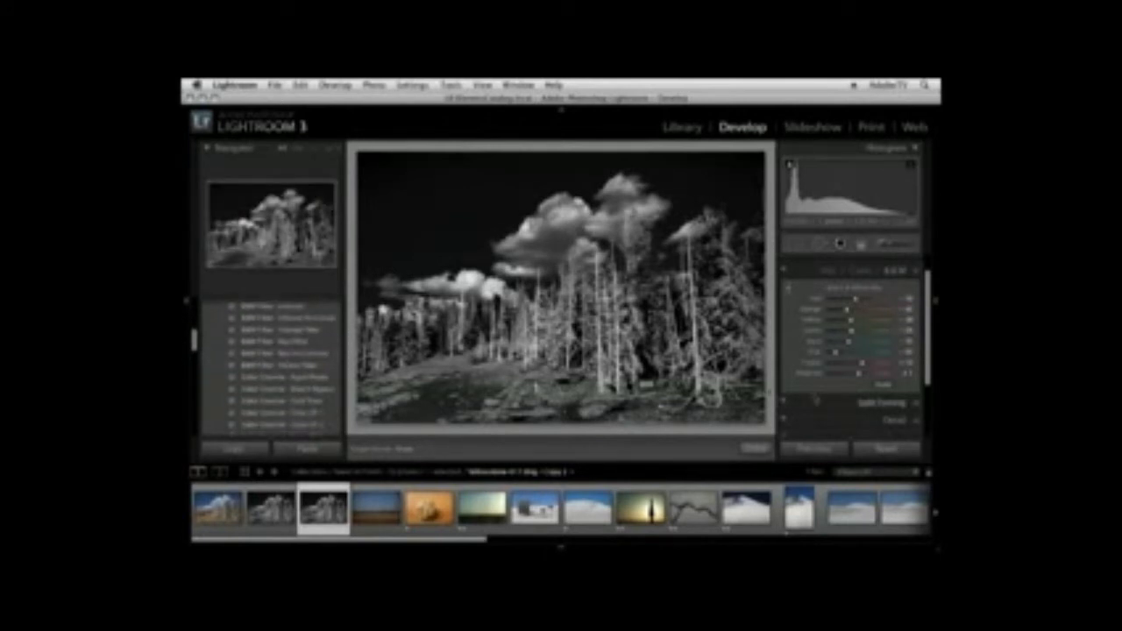
# Give the new copy a sepia tone in Split Toning with a shadow hue of about 45 and shadow saturation of 47
pyautogui.click(824, 403)
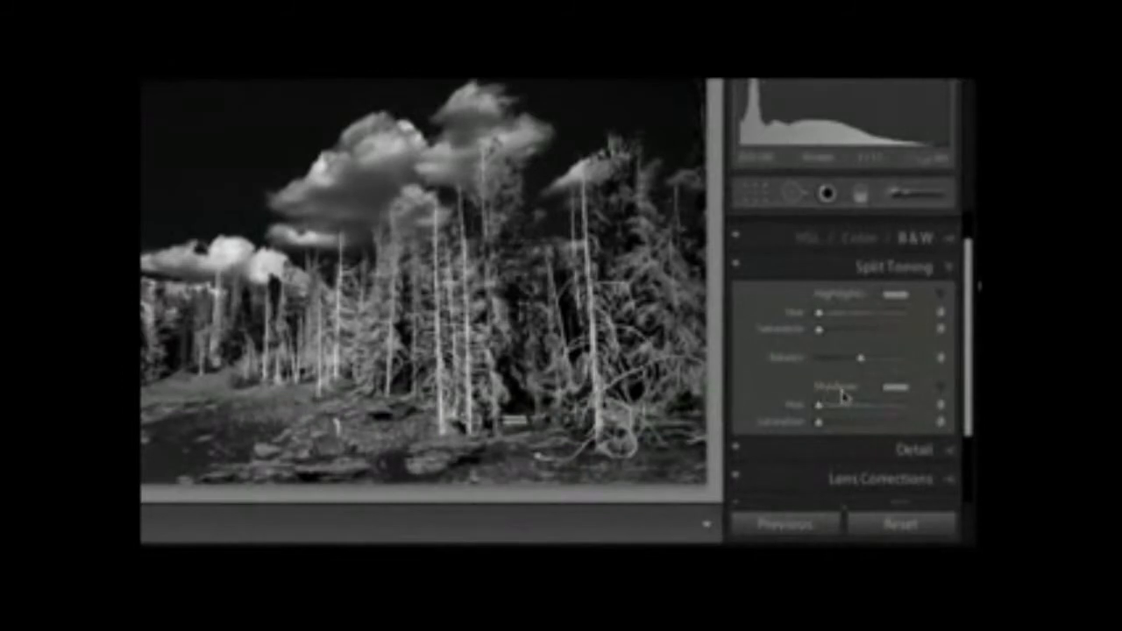
pyautogui.moveTo(818, 424)
pyautogui.mouseDown()
pyautogui.moveTo(859, 426)
pyautogui.moveTo(865, 403)
pyautogui.moveTo(824, 407)
pyautogui.moveTo(868, 407)
pyautogui.moveTo(820, 413)
pyautogui.moveTo(833, 426)
pyautogui.moveTo(801, 426)
pyautogui.mouseUp()
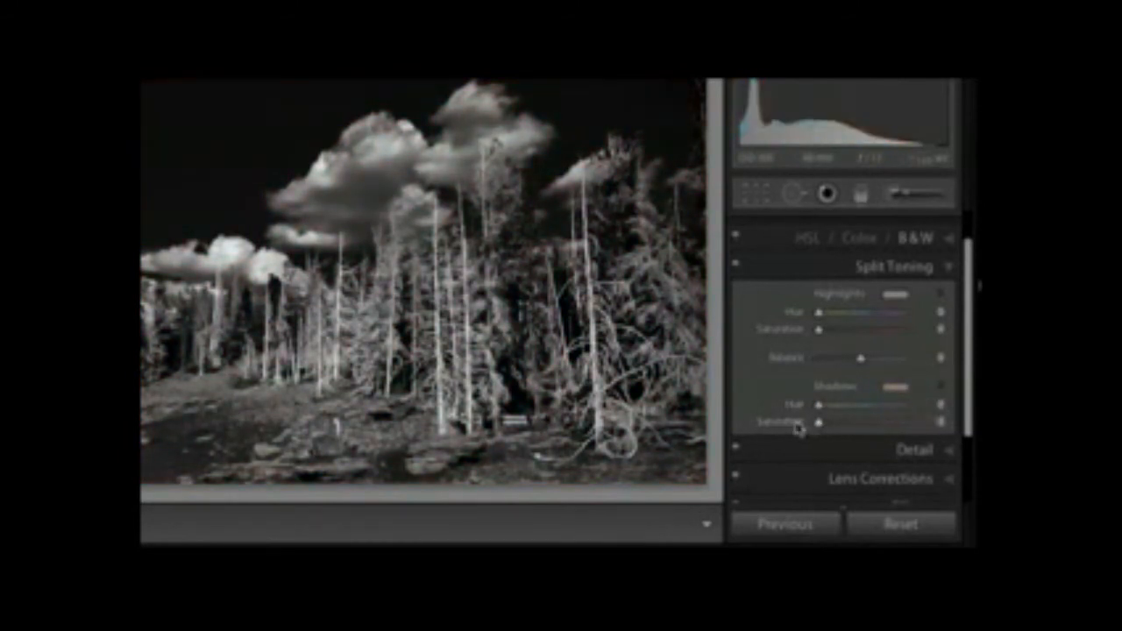
pyautogui.press('alt')
pyautogui.moveTo(820, 414)
pyautogui.mouseDown()
pyautogui.moveTo(870, 412)
pyautogui.moveTo(831, 412)
pyautogui.mouseUp()
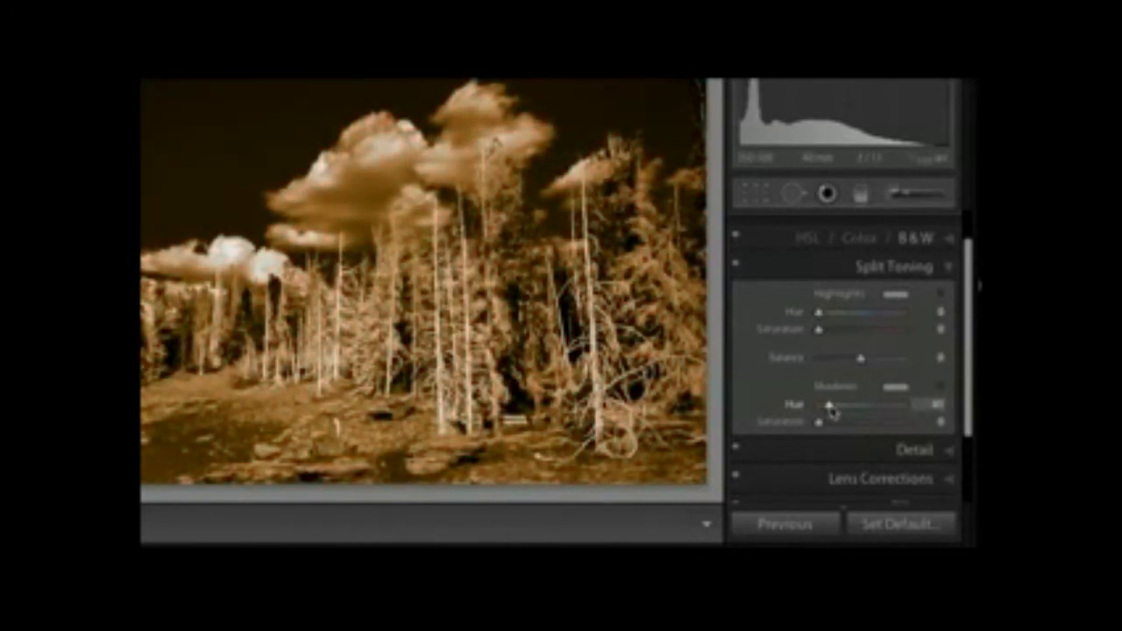
pyautogui.moveTo(833, 412); pyautogui.dragTo(833, 412)
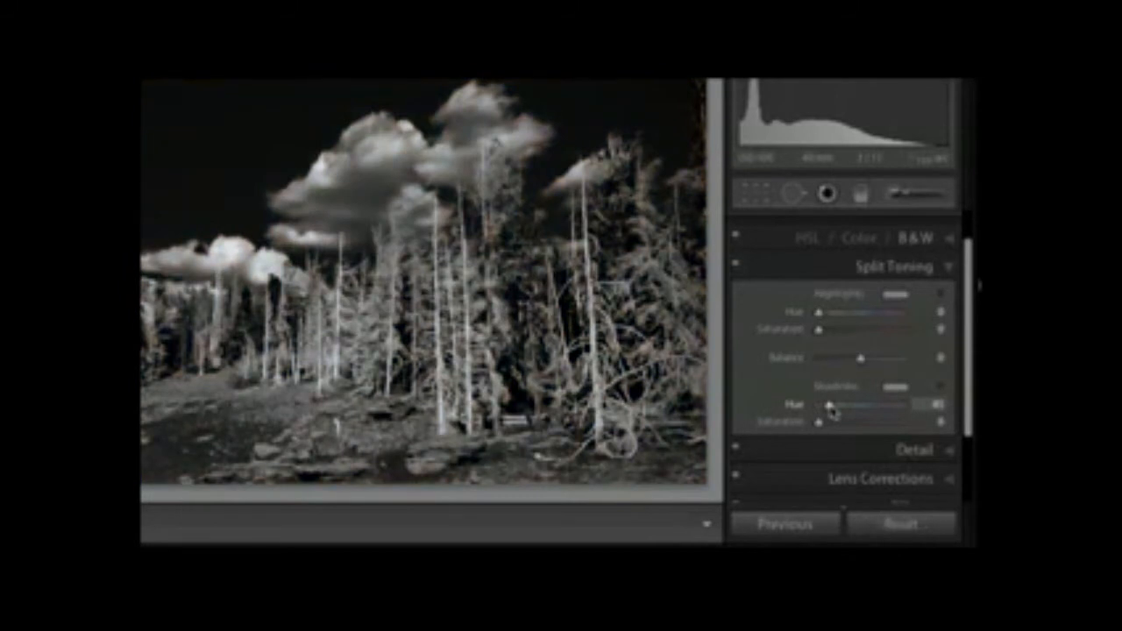
pyautogui.moveTo(819, 423); pyautogui.dragTo(861, 427)
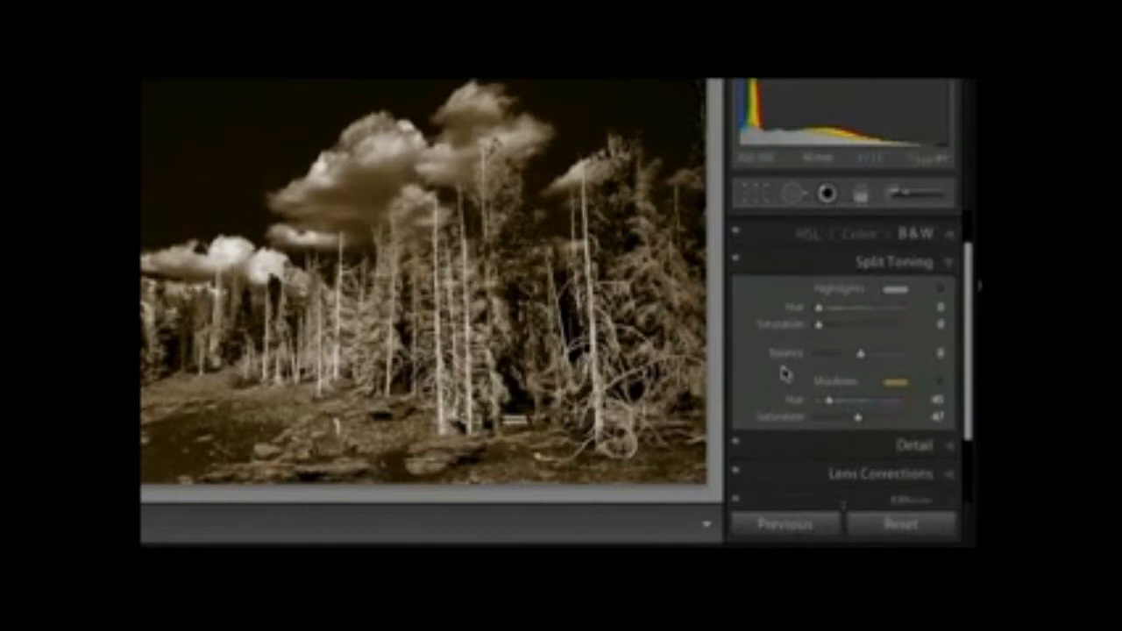
# Add a dark post-crop vignette to the sepia copy and set its style to Color Priority
pyautogui.scroll(-4, 785, 375)
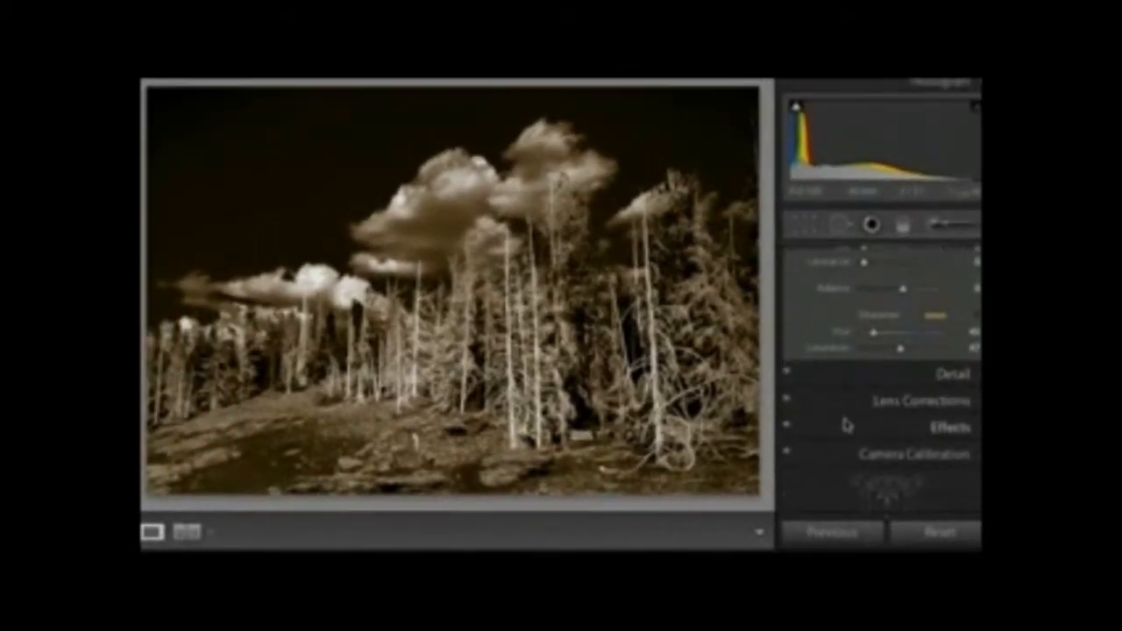
pyautogui.click(846, 430)
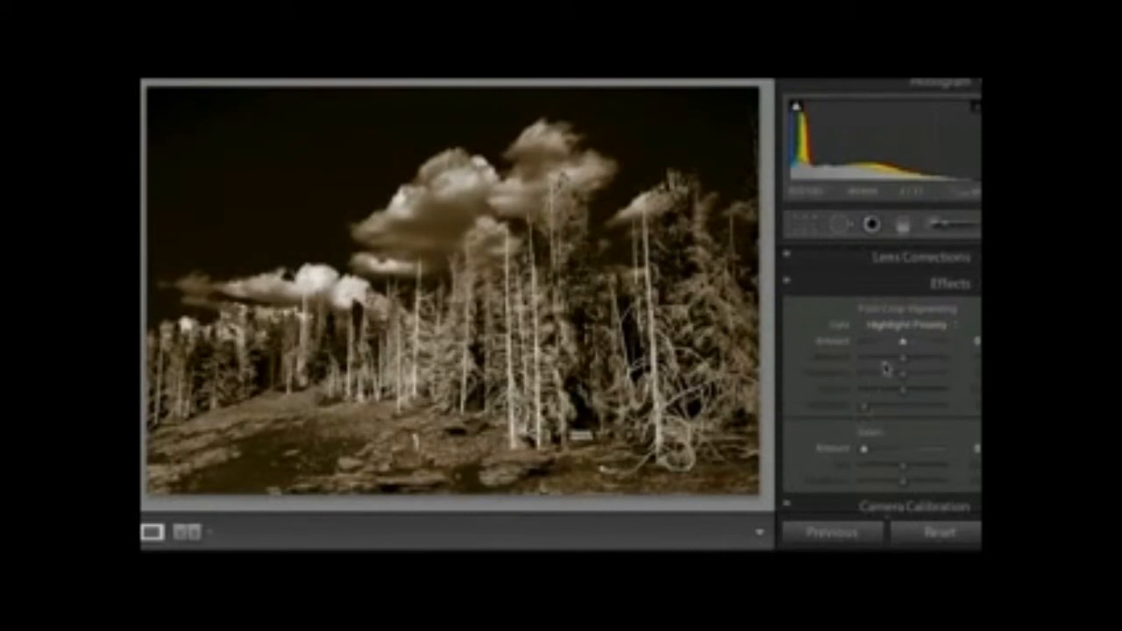
pyautogui.moveTo(903, 345); pyautogui.dragTo(887, 345)
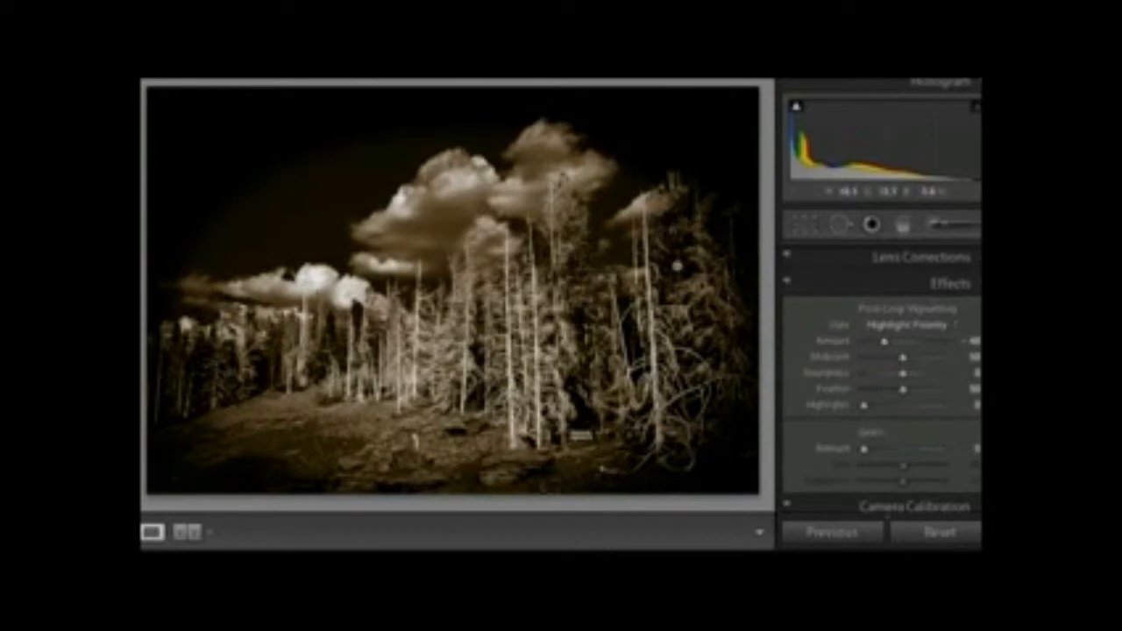
pyautogui.click(933, 326)
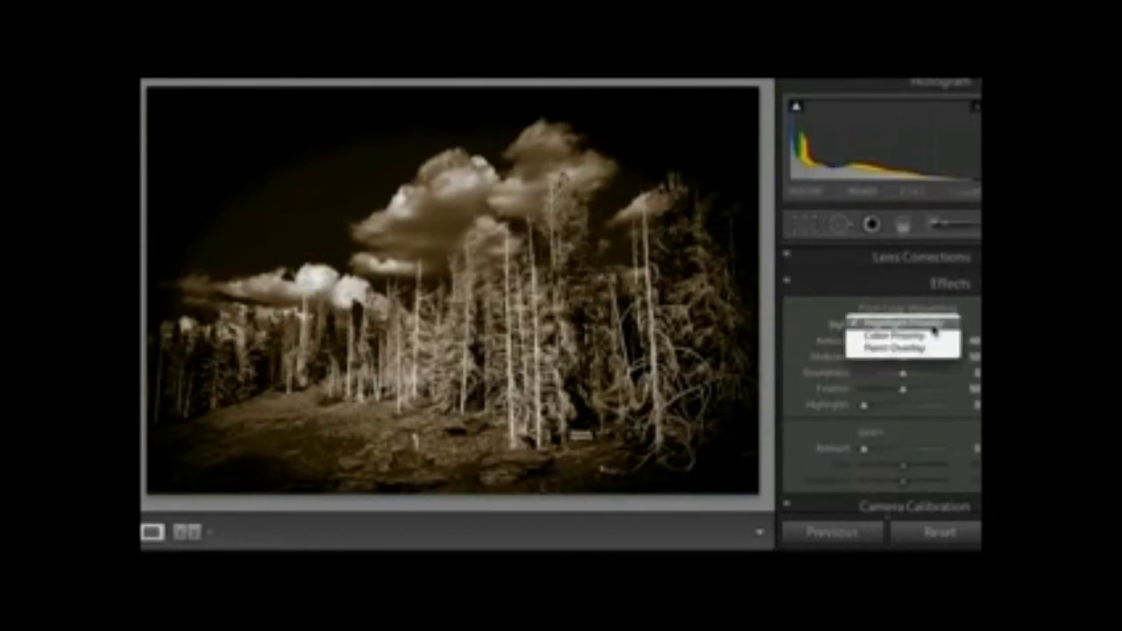
pyautogui.click(935, 337)
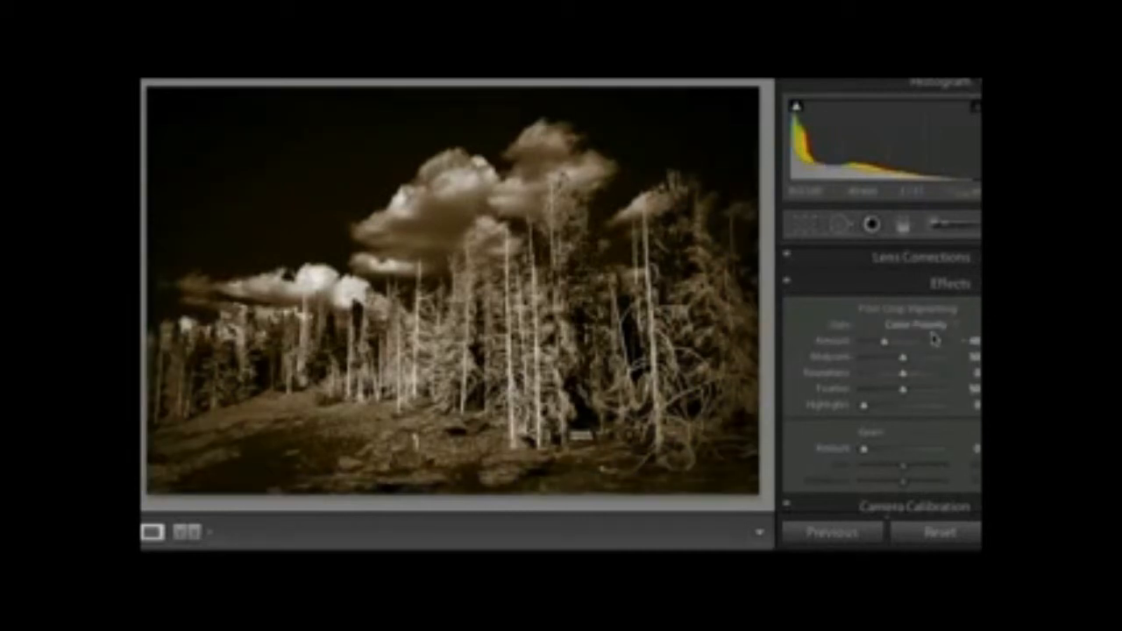
# Refine the vignette with a lower midpoint, a feather of 100 and a stronger darkening amount
pyautogui.moveTo(901, 361); pyautogui.dragTo(891, 358)
pyautogui.moveTo(910, 396); pyautogui.dragTo(946, 396)
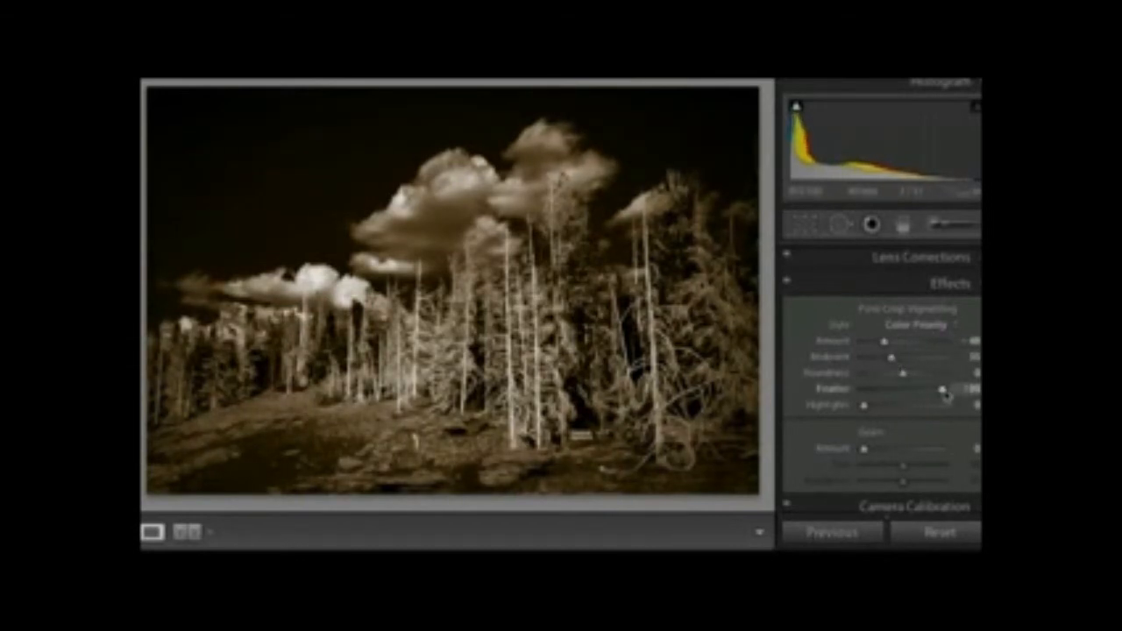
pyautogui.moveTo(885, 346); pyautogui.dragTo(874, 348)
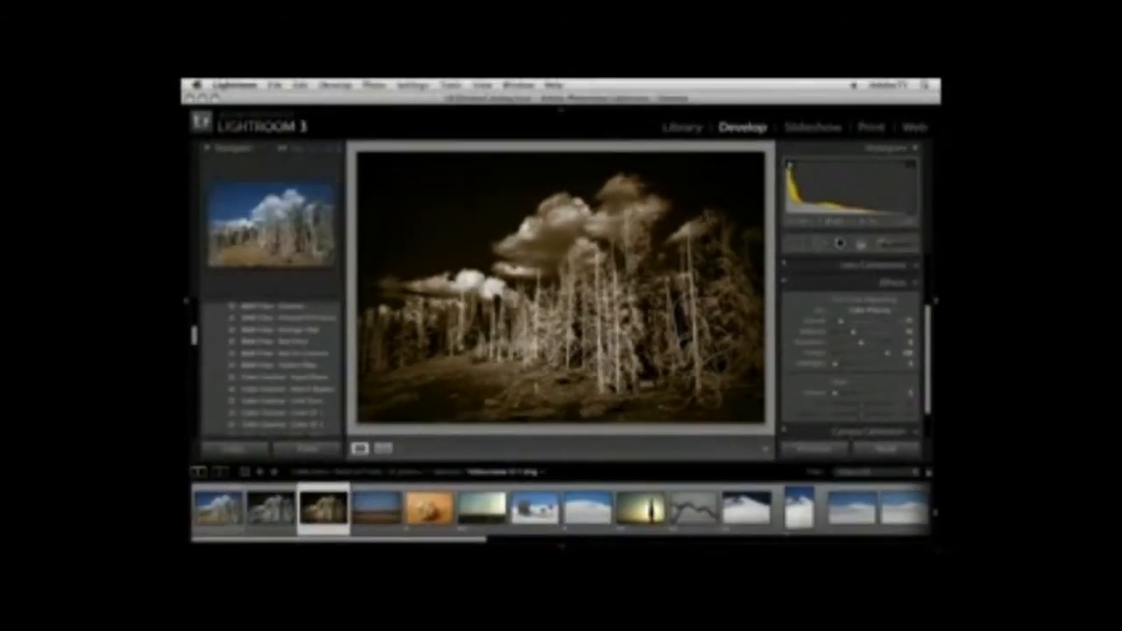
# Compare the three versions of the forest photo and apply the sepia copy's settings to the adjacent photo of bare trees
pyautogui.click(217, 509)
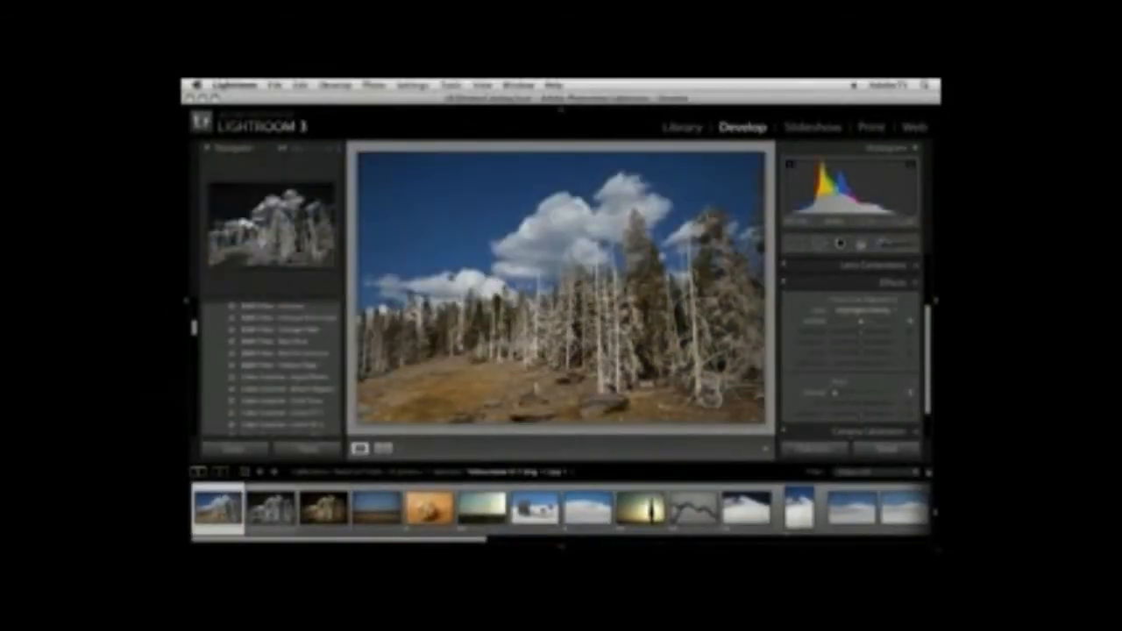
pyautogui.click(271, 509)
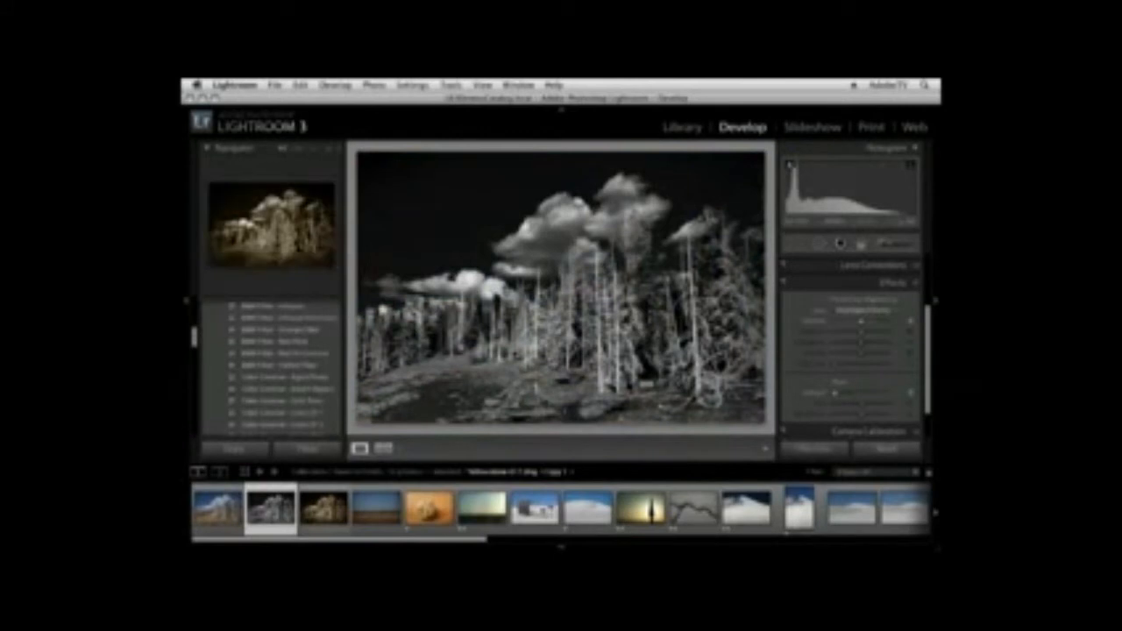
pyautogui.click(324, 509)
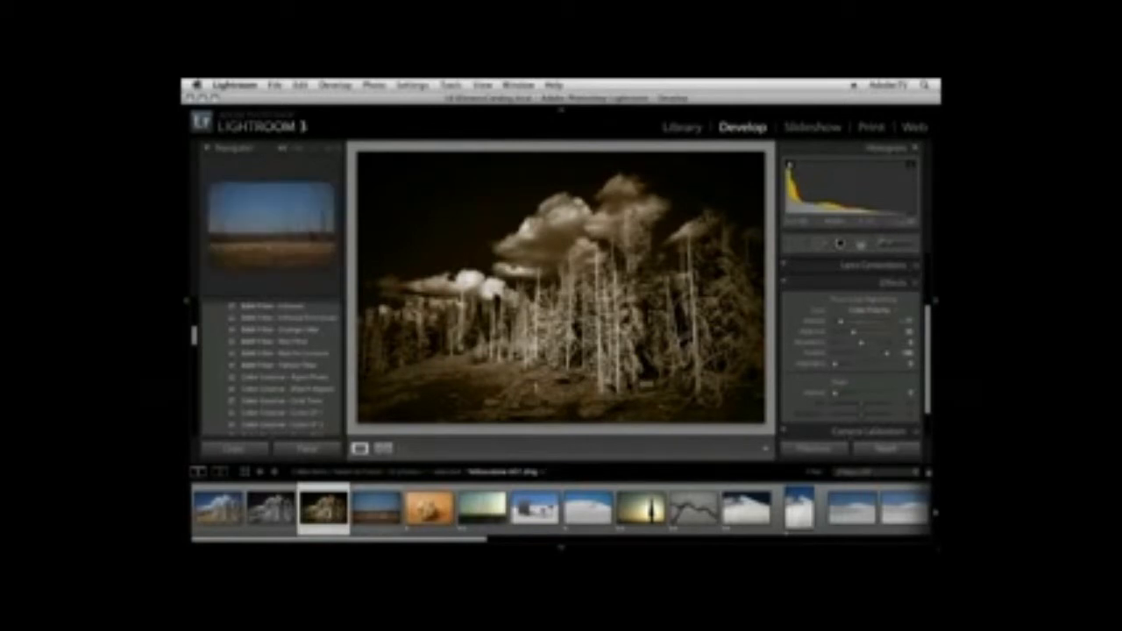
pyautogui.click(377, 508)
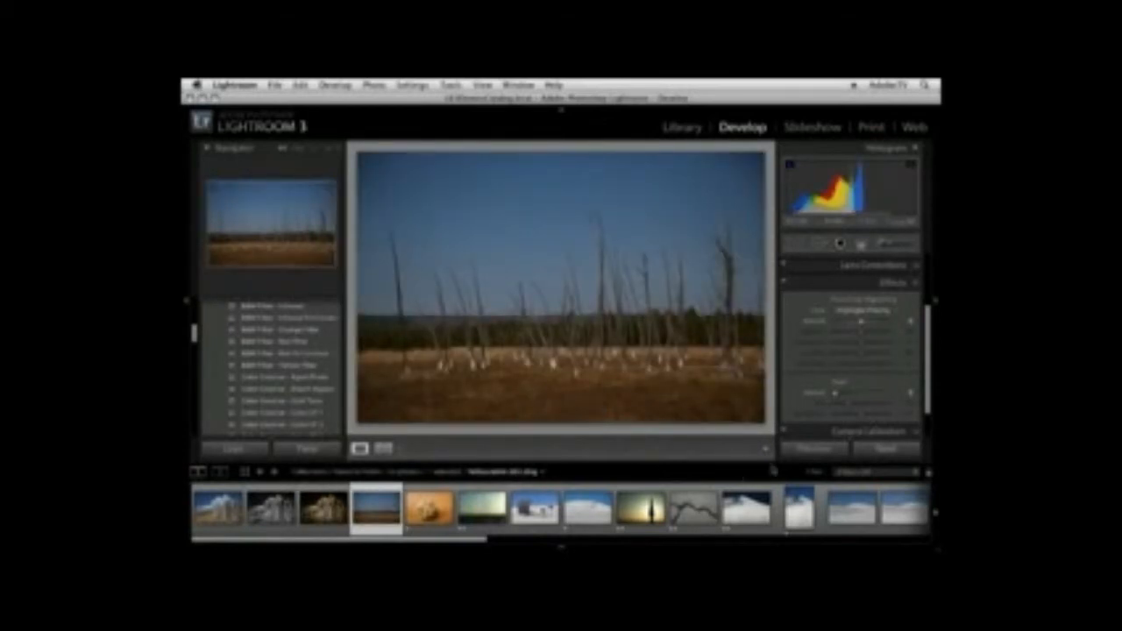
pyautogui.click(814, 449)
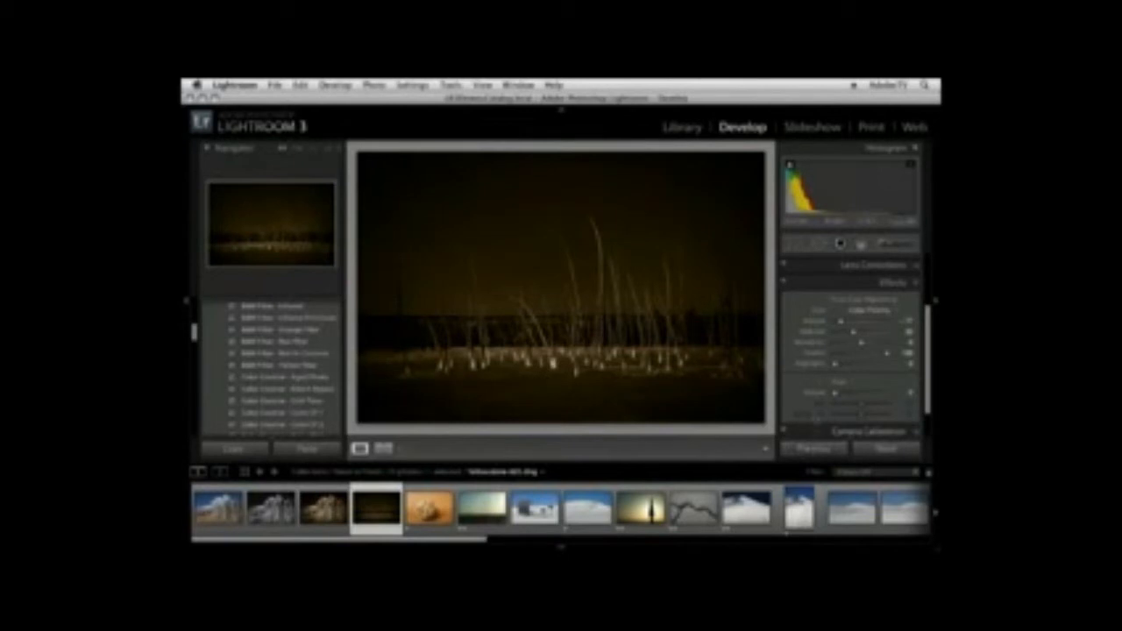
# Adjust the bare-trees photo's black-and-white mix by targeting image areas, darkening the foreground slightly and strongly brightening the sky
pyautogui.scroll(3, 817, 406)
pyautogui.scroll(1, 817, 406)
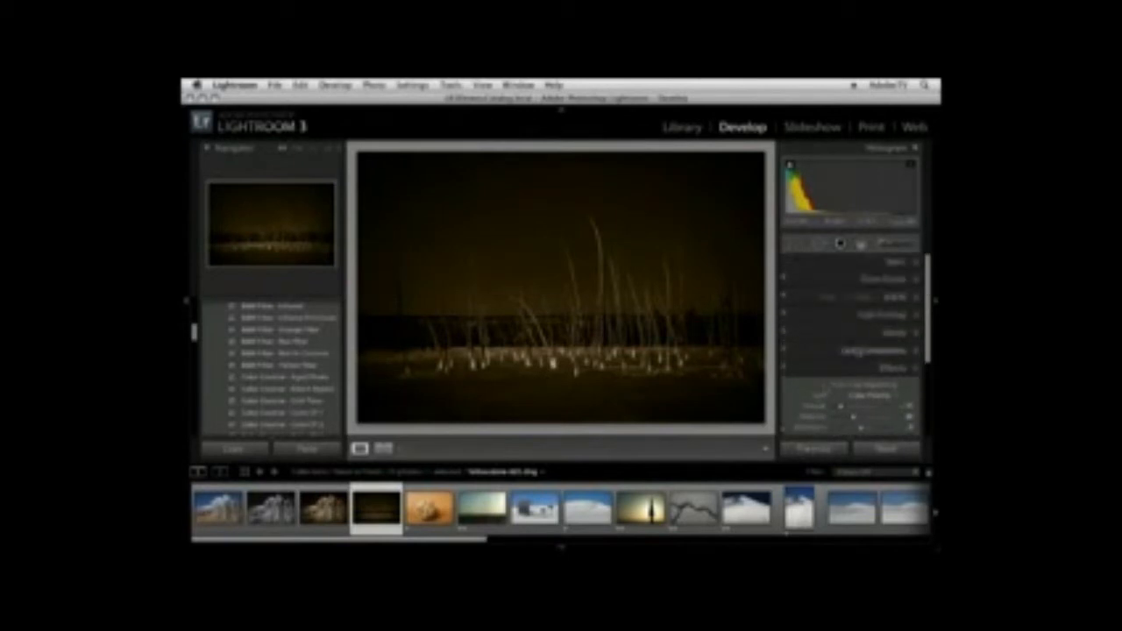
pyautogui.click(896, 299)
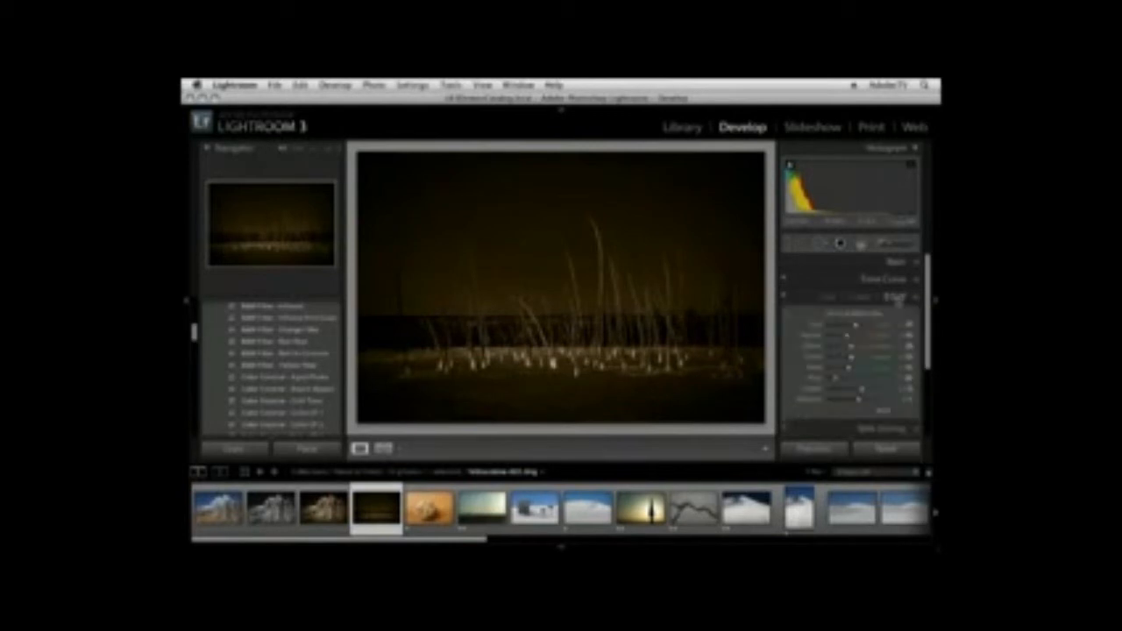
pyautogui.click(790, 315)
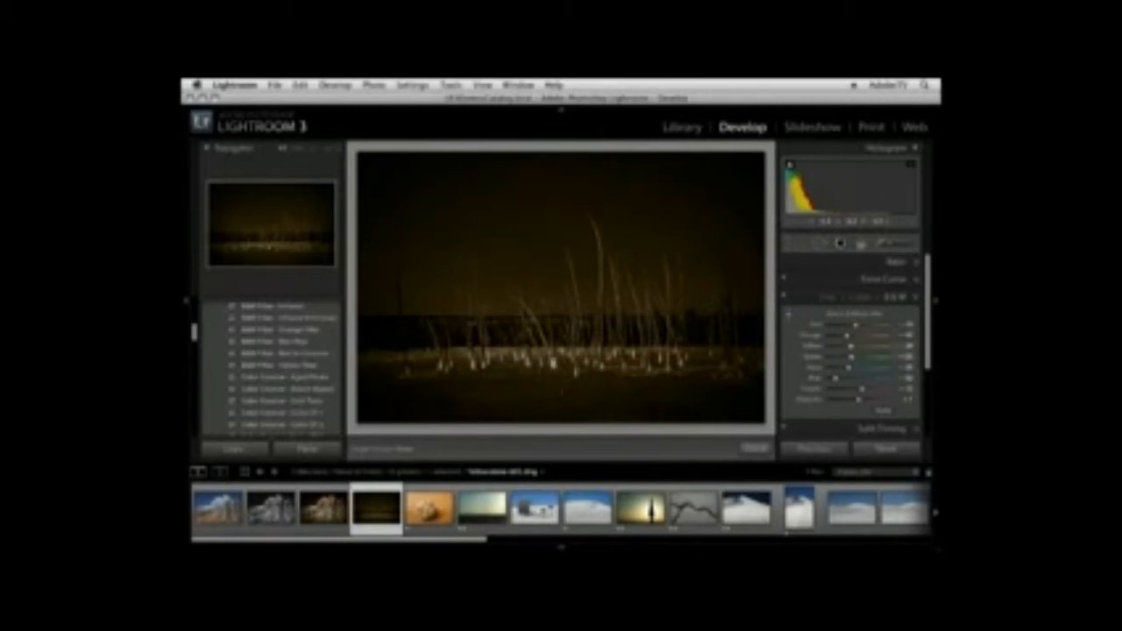
pyautogui.moveTo(562, 392); pyautogui.dragTo(562, 406)
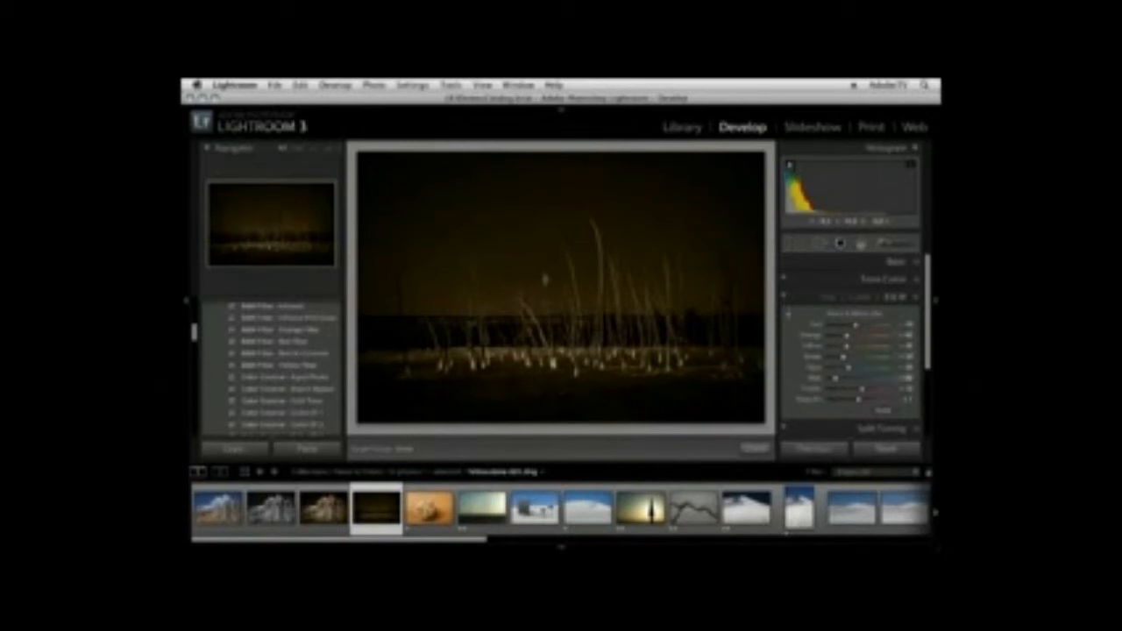
pyautogui.moveTo(550, 279); pyautogui.dragTo(550, 228)
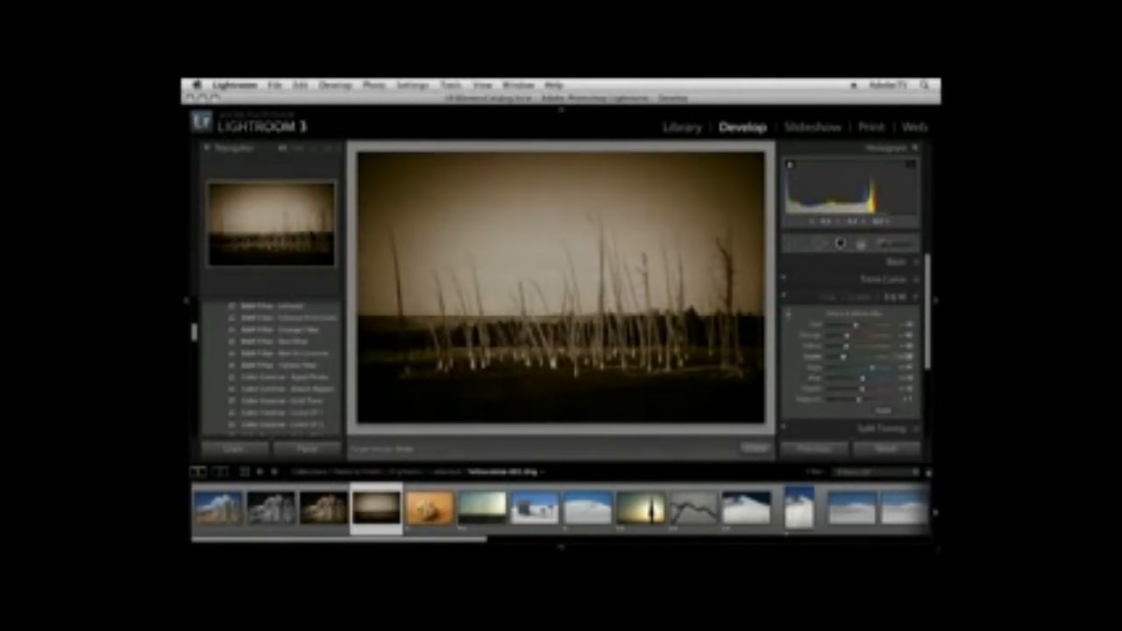
pyautogui.moveTo(852, 358); pyautogui.dragTo(855, 358)
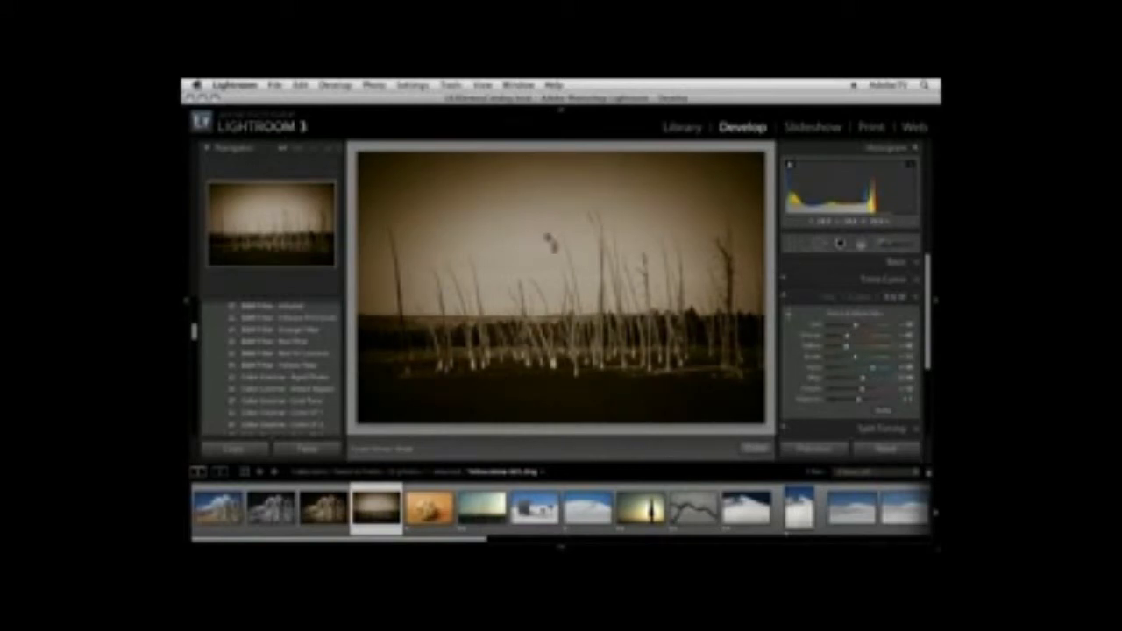
pyautogui.moveTo(549, 252); pyautogui.dragTo(548, 237)
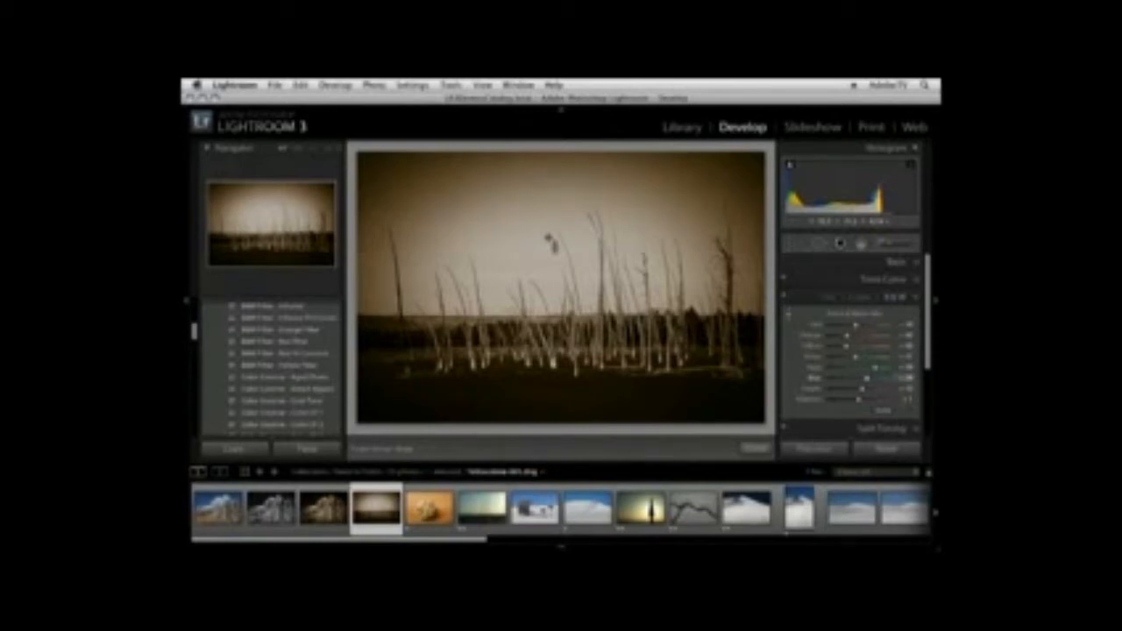
# Crop the dried hydrangea photo to a square with the flower repositioned inside the frame
pyautogui.click(430, 509)
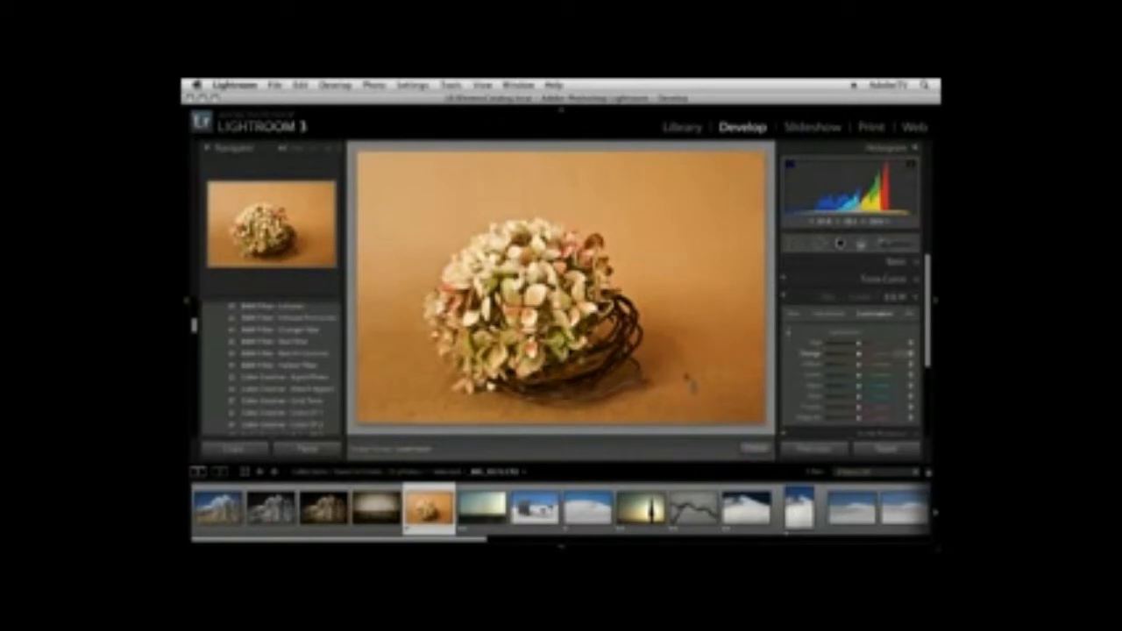
pyautogui.press('r')
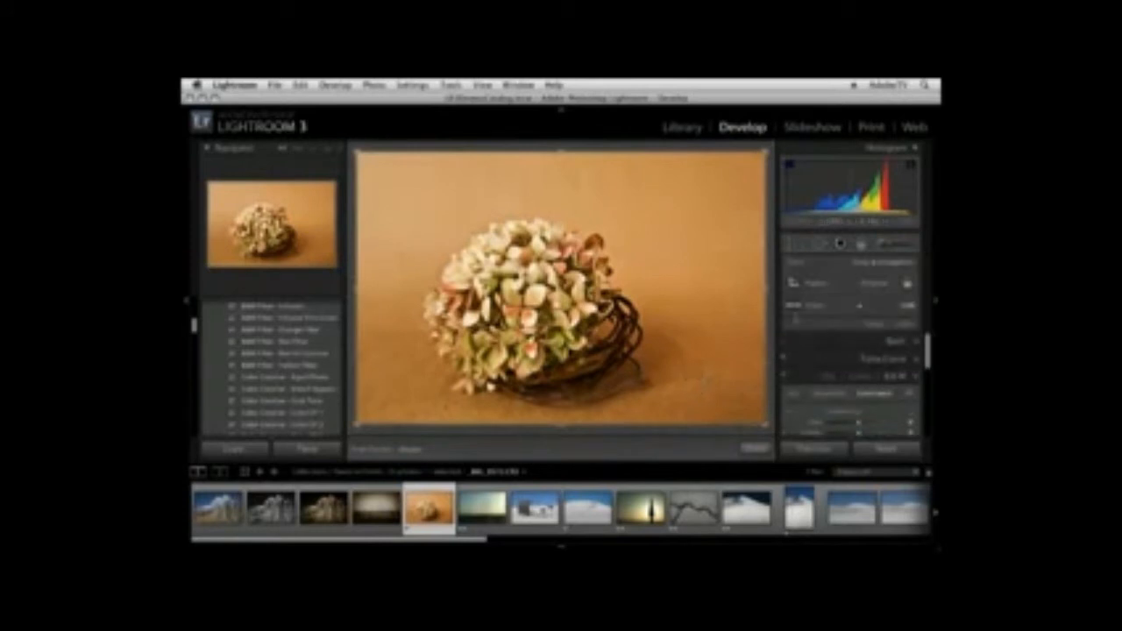
pyautogui.click(876, 284)
pyautogui.click(873, 302)
pyautogui.moveTo(532, 299); pyautogui.dragTo(567, 299)
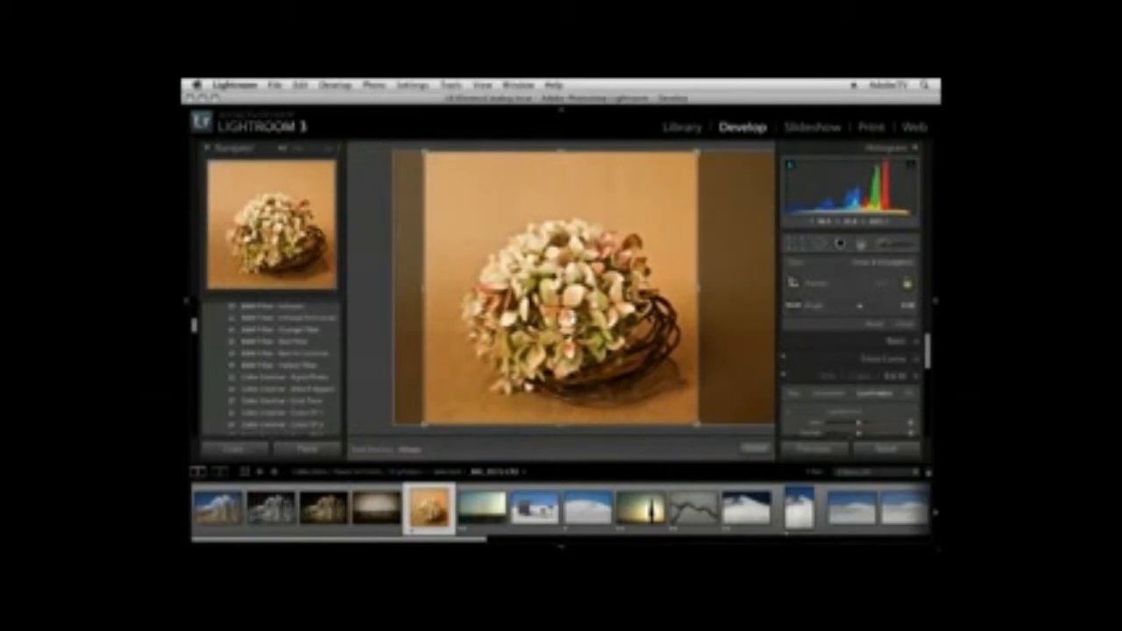
pyautogui.press('Return')
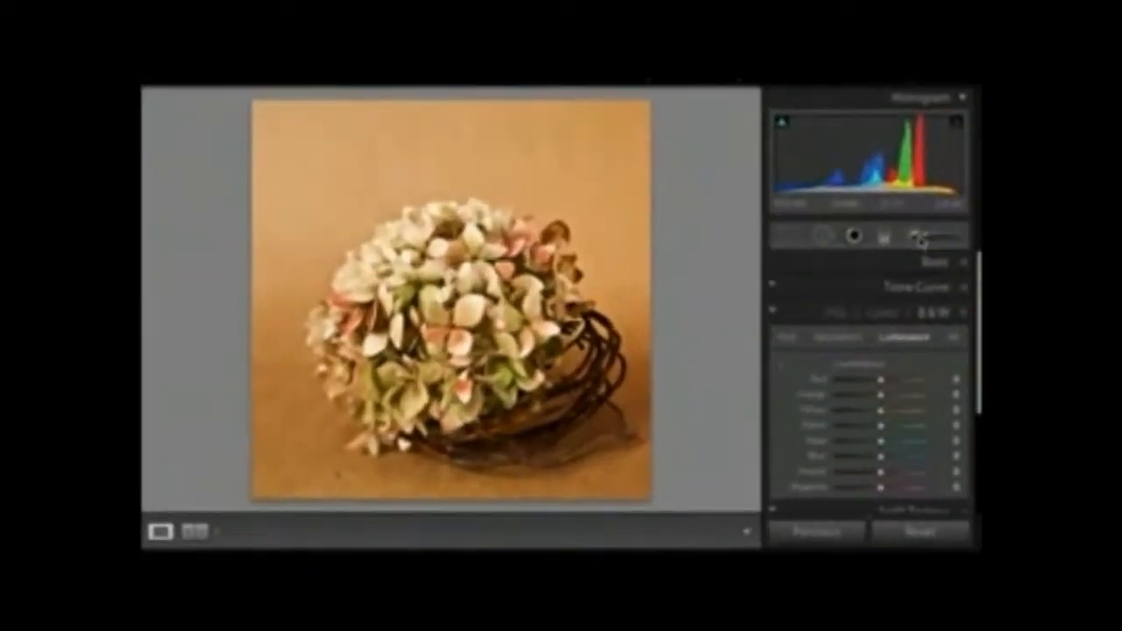
# Set up an Adjustment Brush with brightness -54, saturation -100 and Auto Mask off
pyautogui.click(884, 243)
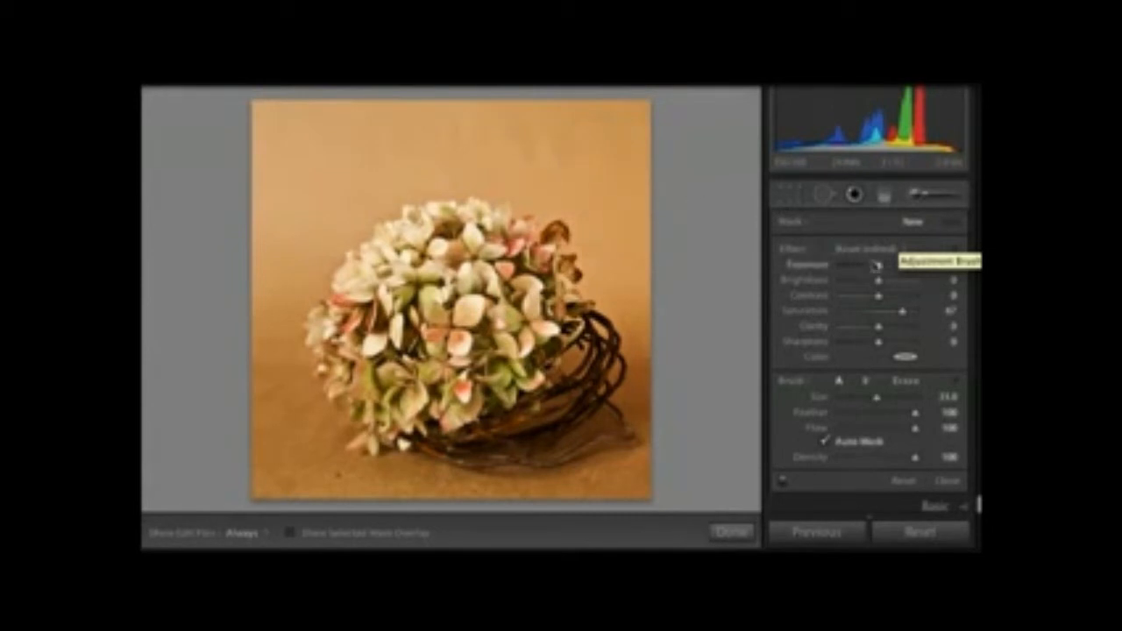
pyautogui.moveTo(880, 282); pyautogui.dragTo(873, 284)
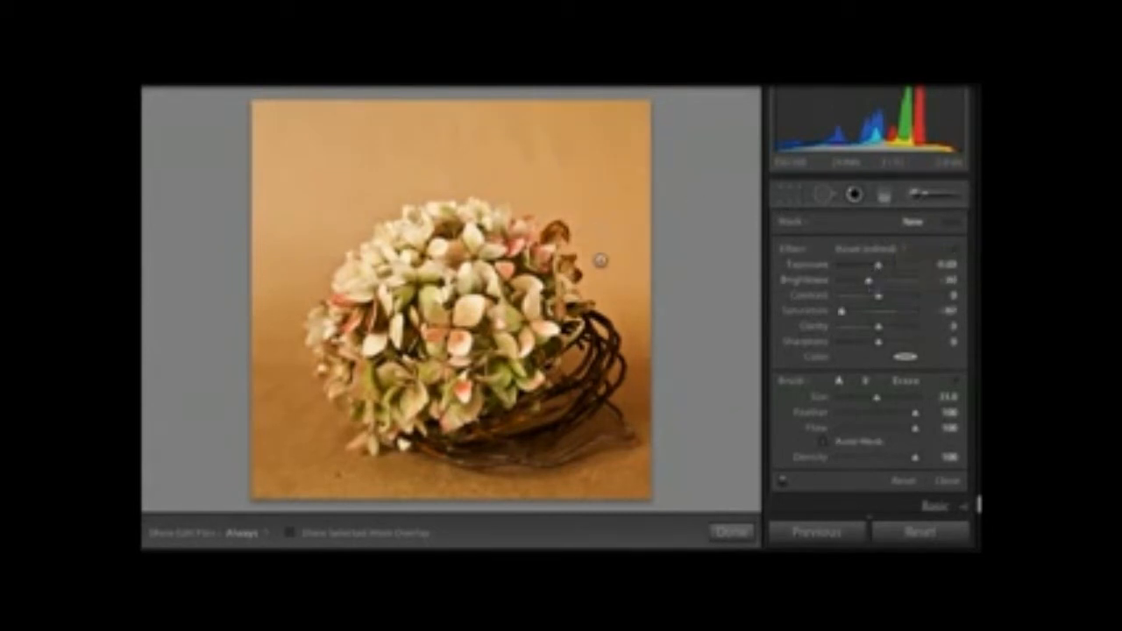
pyautogui.press('h')
pyautogui.moveTo(601, 261)
pyautogui.mouseDown()
pyautogui.moveTo(507, 188)
pyautogui.moveTo(423, 174)
pyautogui.moveTo(352, 189)
pyautogui.moveTo(337, 232)
pyautogui.moveTo(311, 250)
pyautogui.moveTo(287, 337)
pyautogui.moveTo(298, 399)
pyautogui.moveTo(342, 444)
pyautogui.mouseUp()
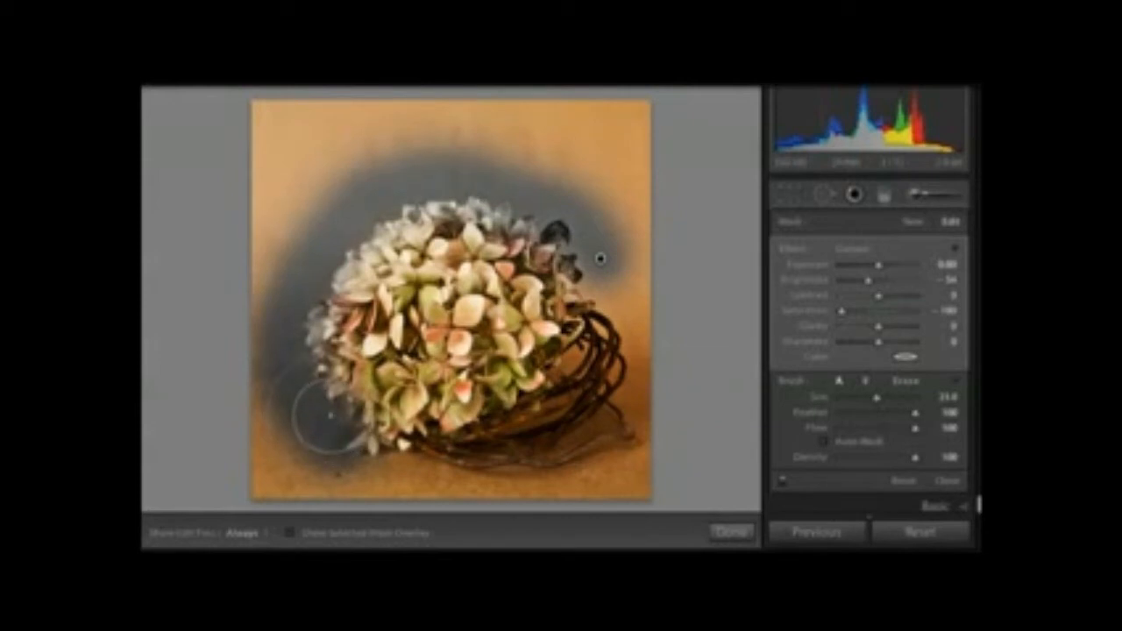
pyautogui.press('Delete')
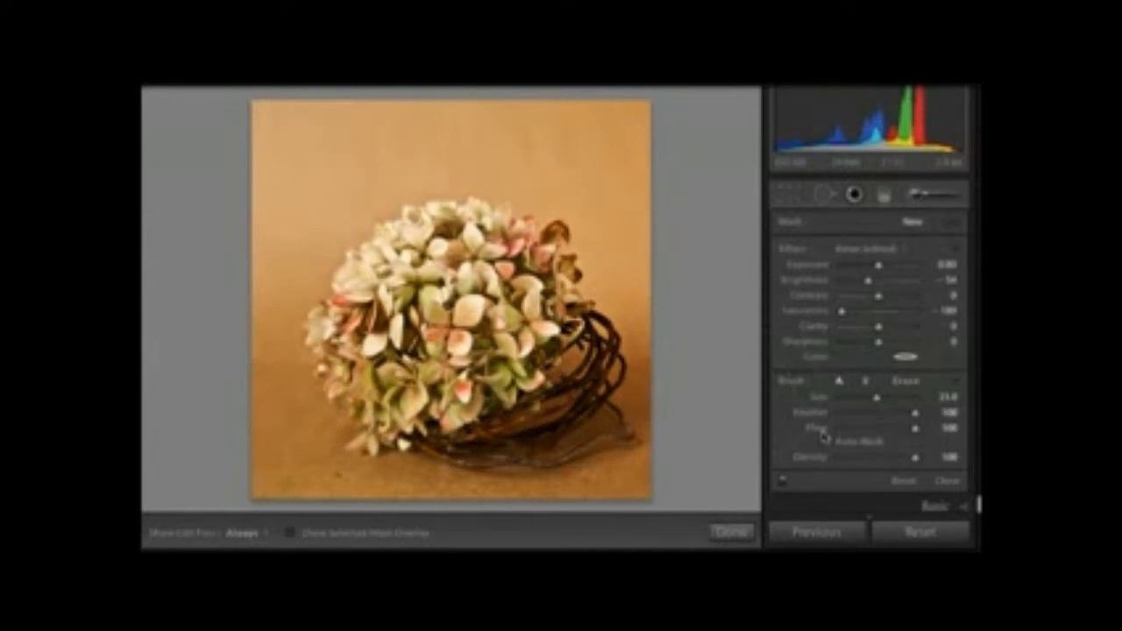
# Turn on Auto Mask and paint the desaturating, darkening adjustment over the whole background around the flower
pyautogui.click(825, 441)
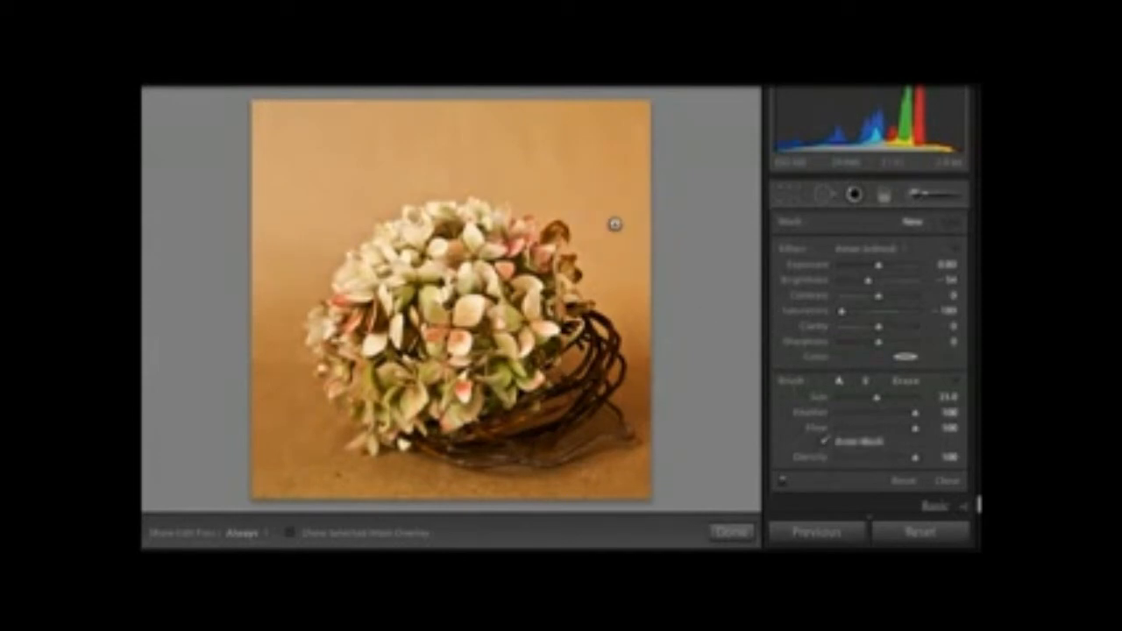
pyautogui.press('h')
pyautogui.moveTo(618, 223)
pyautogui.mouseDown()
pyautogui.moveTo(515, 168)
pyautogui.moveTo(388, 161)
pyautogui.moveTo(325, 212)
pyautogui.moveTo(359, 210)
pyautogui.moveTo(277, 302)
pyautogui.moveTo(292, 386)
pyautogui.moveTo(321, 443)
pyautogui.moveTo(408, 478)
pyautogui.moveTo(534, 476)
pyautogui.moveTo(601, 465)
pyautogui.moveTo(646, 408)
pyautogui.moveTo(629, 303)
pyautogui.moveTo(570, 197)
pyautogui.moveTo(540, 180)
pyautogui.moveTo(495, 180)
pyautogui.moveTo(453, 183)
pyautogui.moveTo(403, 211)
pyautogui.moveTo(355, 203)
pyautogui.moveTo(320, 254)
pyautogui.moveTo(277, 179)
pyautogui.moveTo(285, 127)
pyautogui.moveTo(261, 228)
pyautogui.moveTo(351, 123)
pyautogui.moveTo(629, 132)
pyautogui.moveTo(614, 145)
pyautogui.moveTo(632, 158)
pyautogui.moveTo(640, 236)
pyautogui.moveTo(621, 134)
pyautogui.mouseUp()
pyautogui.moveTo(263, 395)
pyautogui.mouseDown()
pyautogui.moveTo(325, 538)
pyautogui.moveTo(271, 471)
pyautogui.moveTo(298, 488)
pyautogui.moveTo(513, 528)
pyautogui.moveTo(620, 472)
pyautogui.mouseUp()
# Reduce the brush size to 10, turn off Auto Mask and paint the adjustment over the twigs beside the flower
pyautogui.press('[')
pyautogui.press('[')
pyautogui.press('[')
pyautogui.press('[')
pyautogui.press('[')
pyautogui.press('[')
pyautogui.press('[')
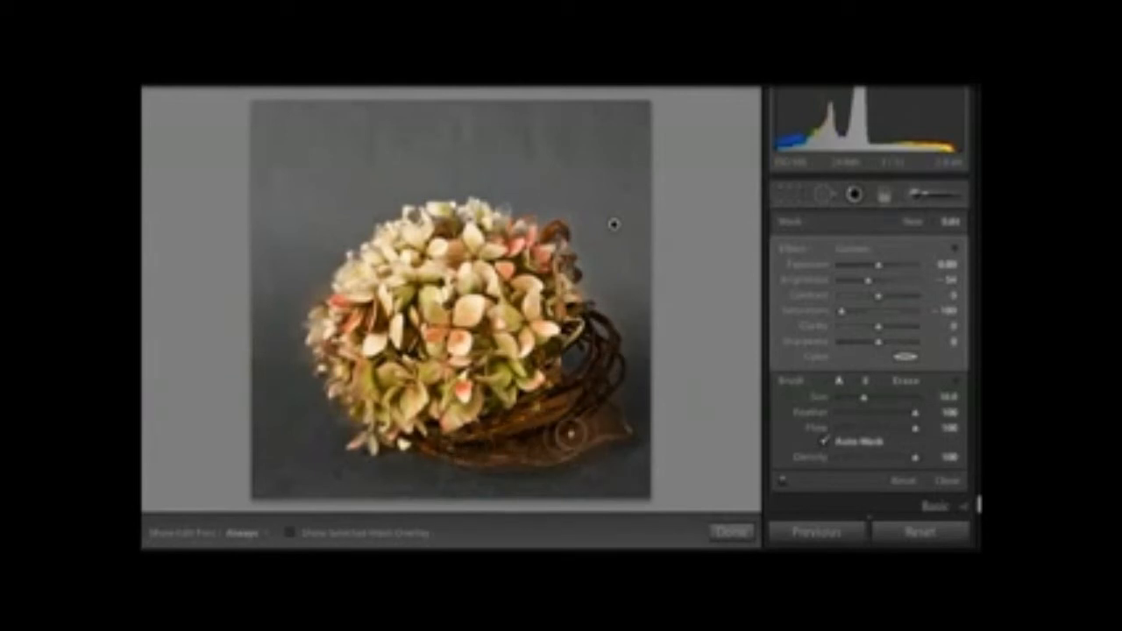
pyautogui.click(824, 441)
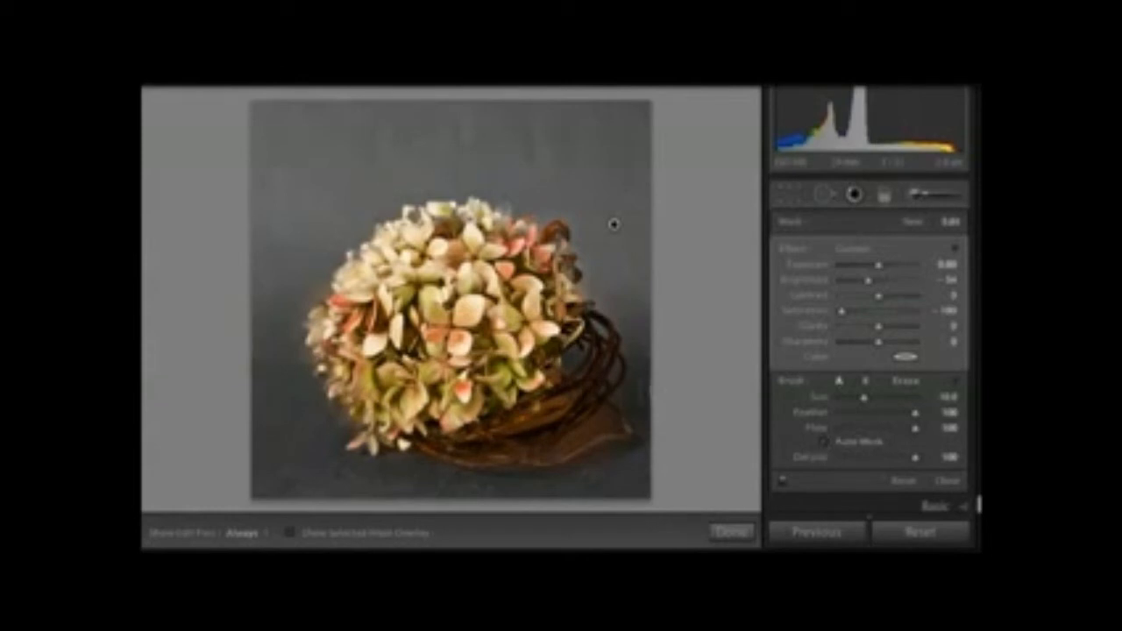
pyautogui.press('h')
pyautogui.moveTo(611, 337)
pyautogui.mouseDown()
pyautogui.moveTo(632, 368)
pyautogui.moveTo(556, 445)
pyautogui.moveTo(604, 430)
pyautogui.moveTo(606, 463)
pyautogui.moveTo(475, 489)
pyautogui.moveTo(591, 434)
pyautogui.moveTo(411, 473)
pyautogui.moveTo(569, 414)
pyautogui.moveTo(591, 356)
pyautogui.moveTo(614, 333)
pyautogui.mouseUp()
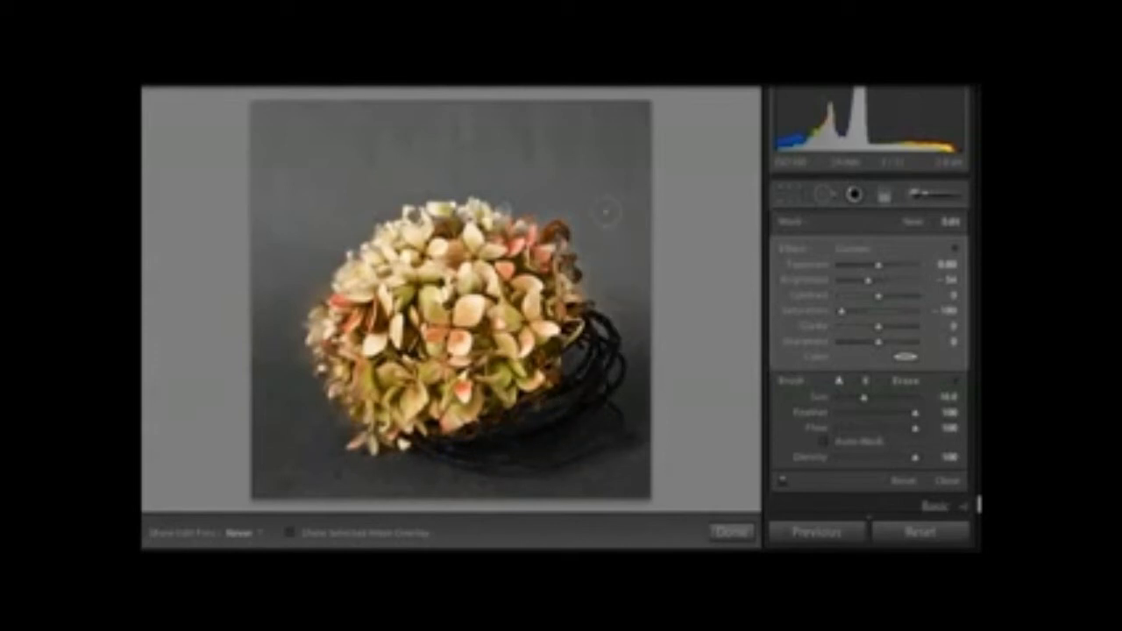
# Show the mask overlay, erase the mask where it spills onto the flower petals, and hide the overlay again
pyautogui.press('h')
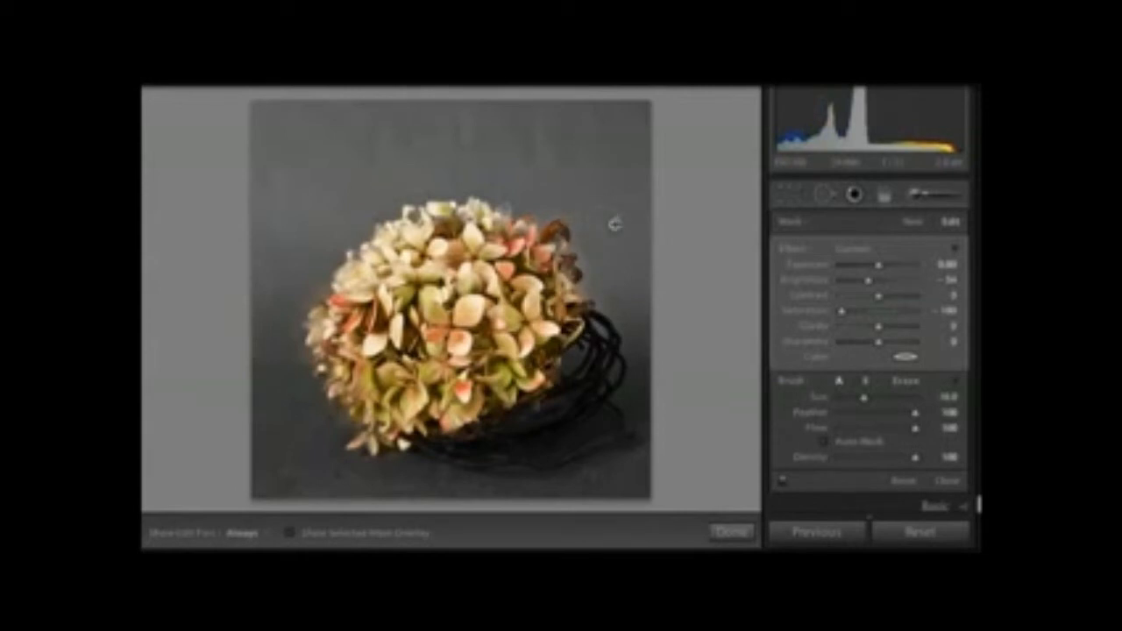
pyautogui.moveTo(615, 225)
pyautogui.press('o')
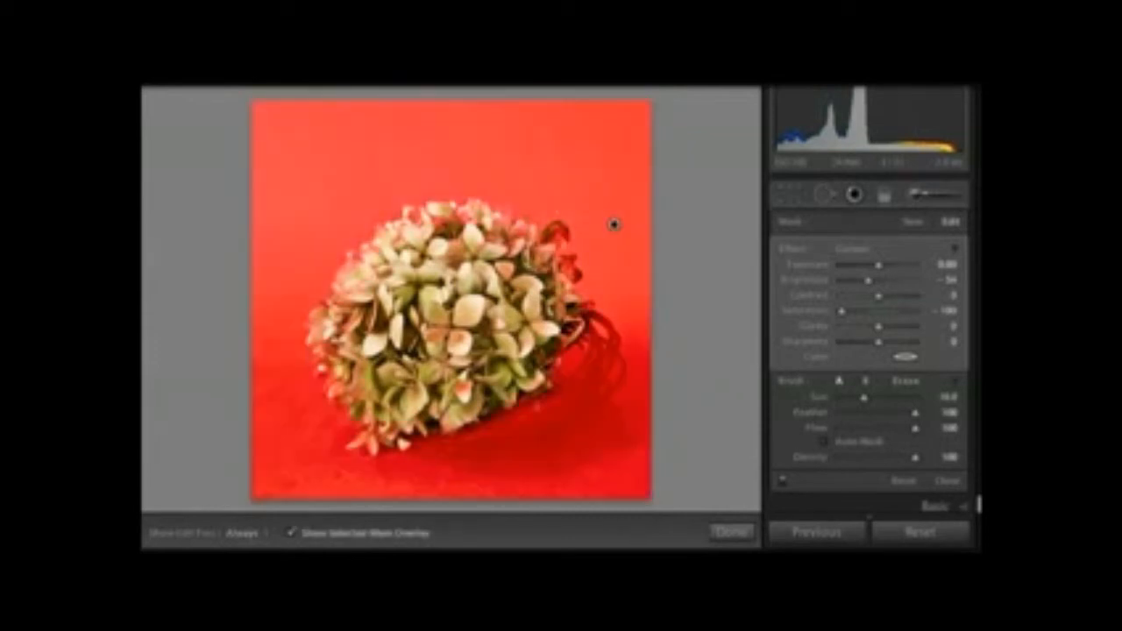
pyautogui.click(906, 382)
pyautogui.press('alt')
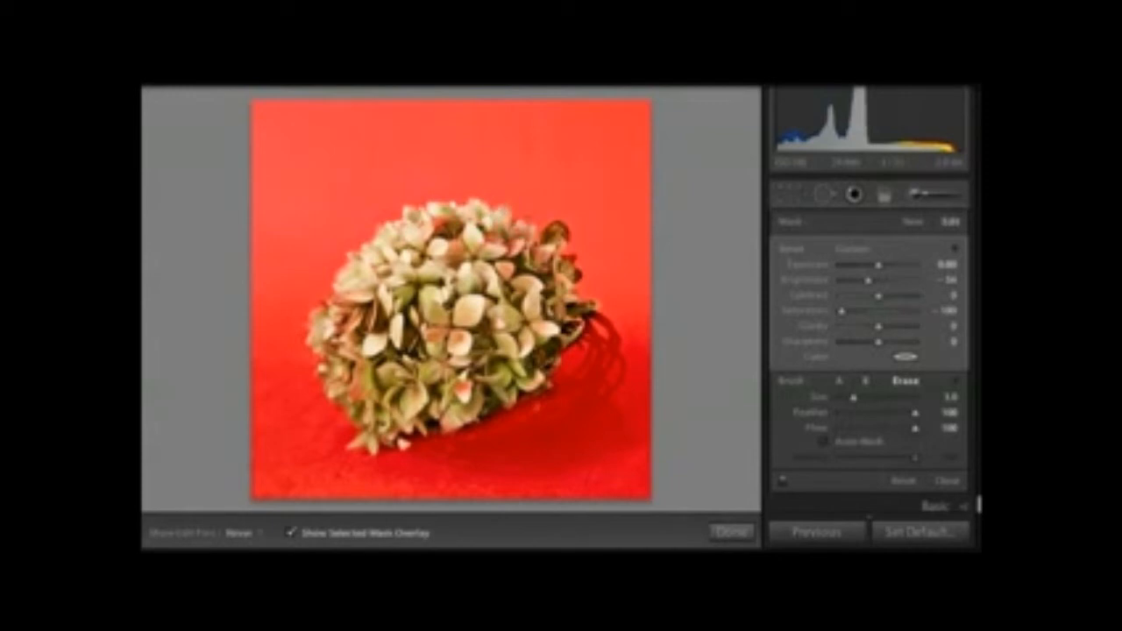
pyautogui.press('h')
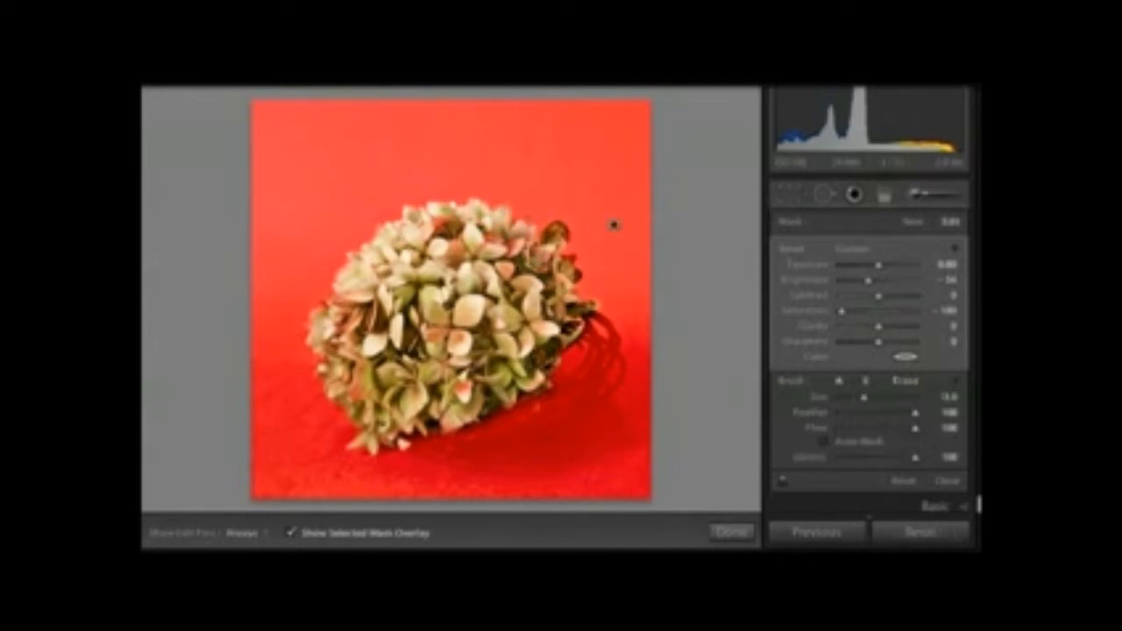
pyautogui.press('o')
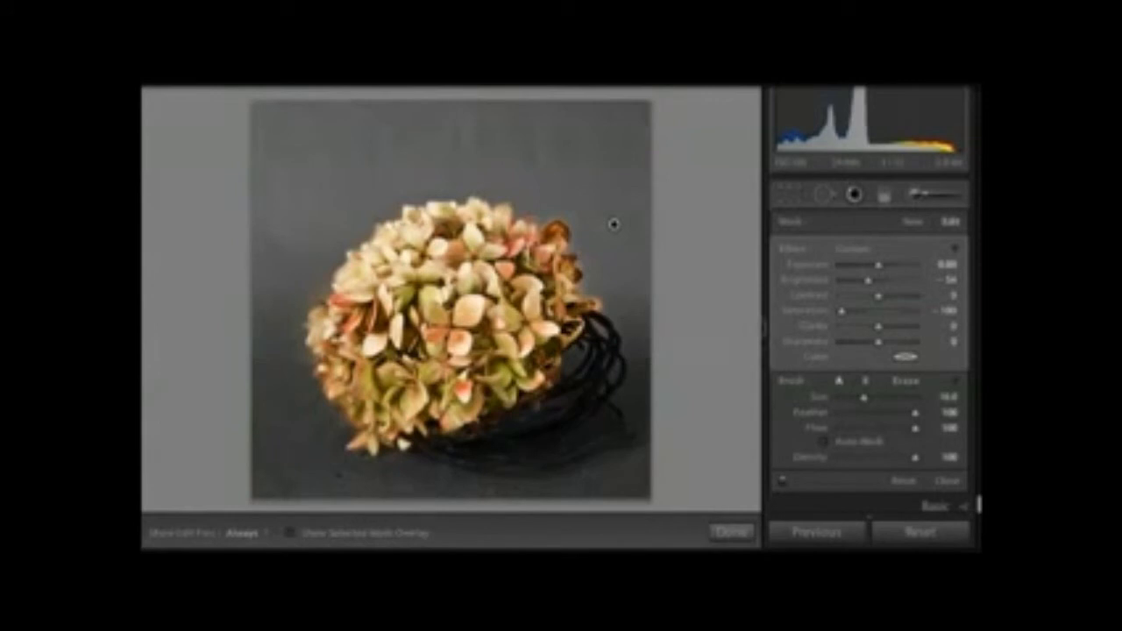
# Touch up the twig edge with a smaller brush and soften the background adjustment to saturation about -53 and brightness about -40
pyautogui.press('[')
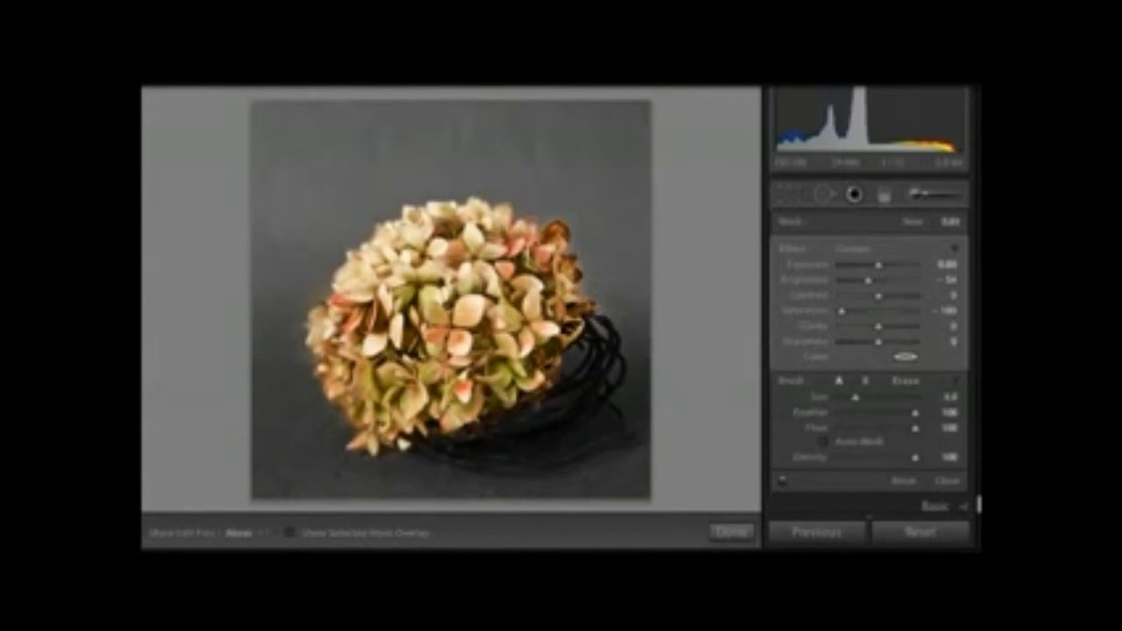
pyautogui.press('h')
pyautogui.press('h')
pyautogui.moveTo(848, 313); pyautogui.dragTo(860, 320)
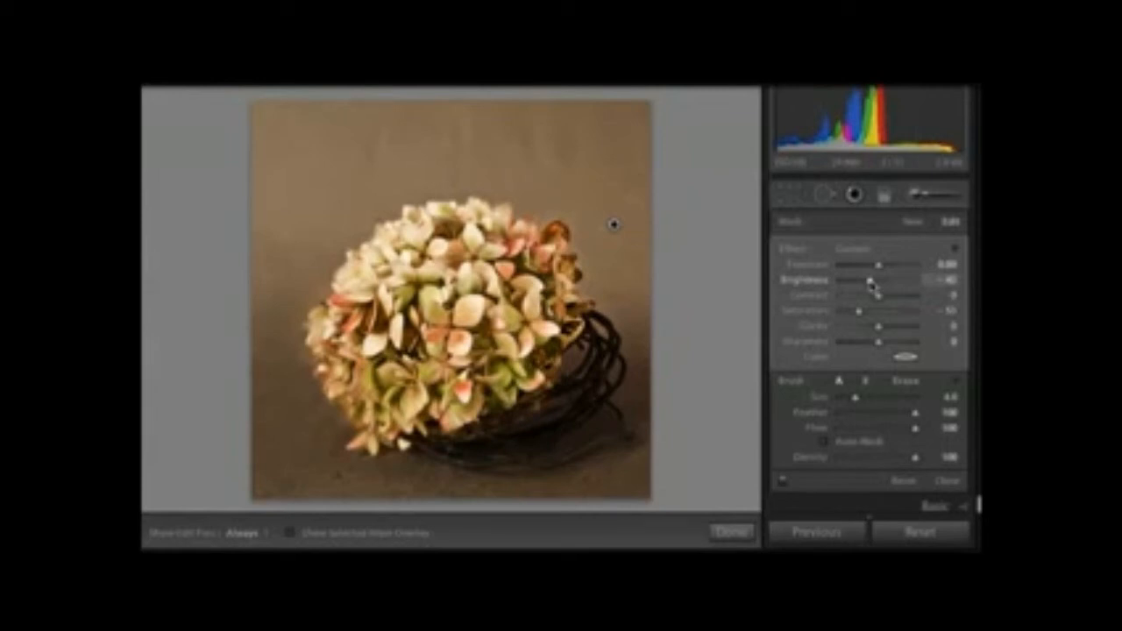
# Start a new brush adjustment with brightness -21, saturation 0, brush size 14 and flow about 20
pyautogui.click(913, 224)
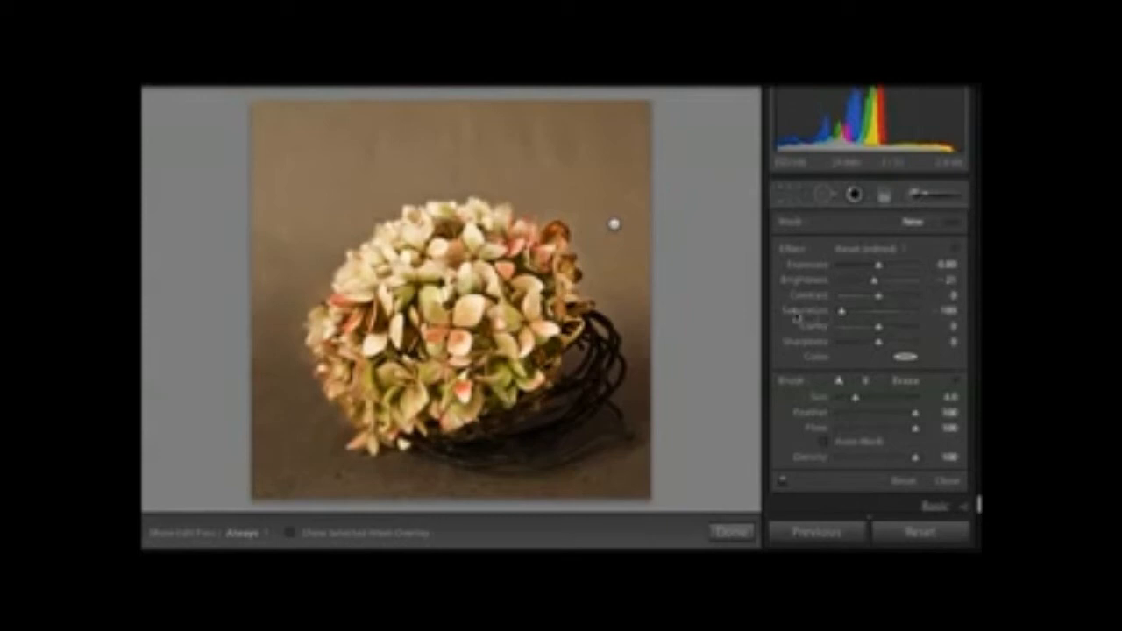
pyautogui.doubleClick(813, 313)
pyautogui.press(']')
pyautogui.press(']')
pyautogui.press('[')
pyautogui.press('[')
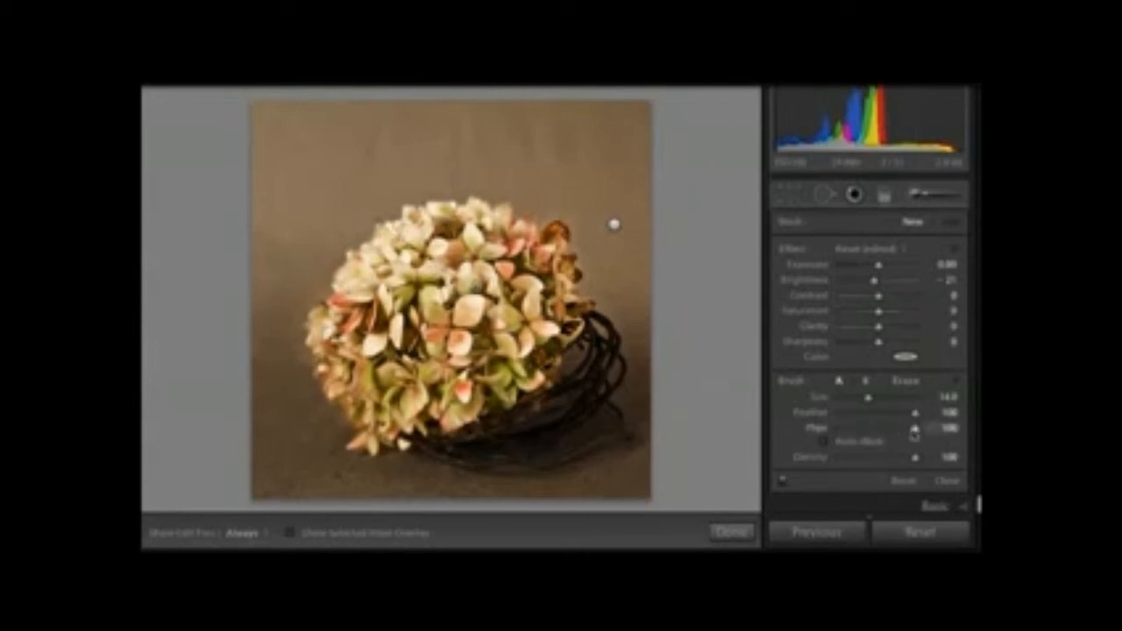
pyautogui.moveTo(915, 432); pyautogui.dragTo(854, 431)
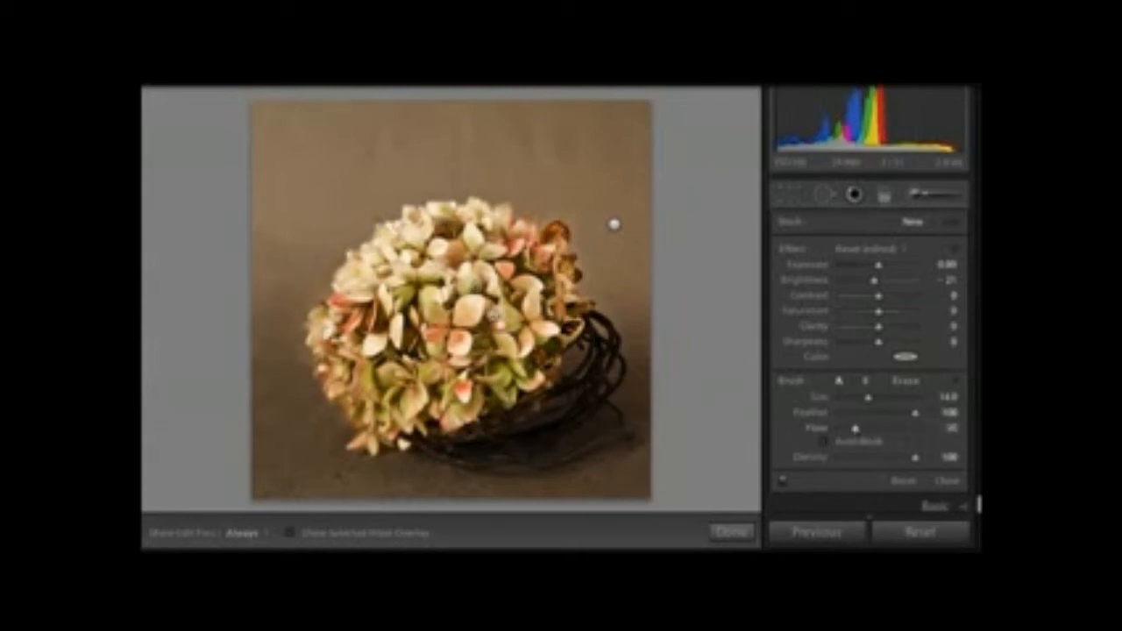
# Paint the dark gap between the upper petals with a size 9 brush and lower that adjustment's brightness to about -95
pyautogui.click(439, 242)
pyautogui.press('[')
pyautogui.press('[')
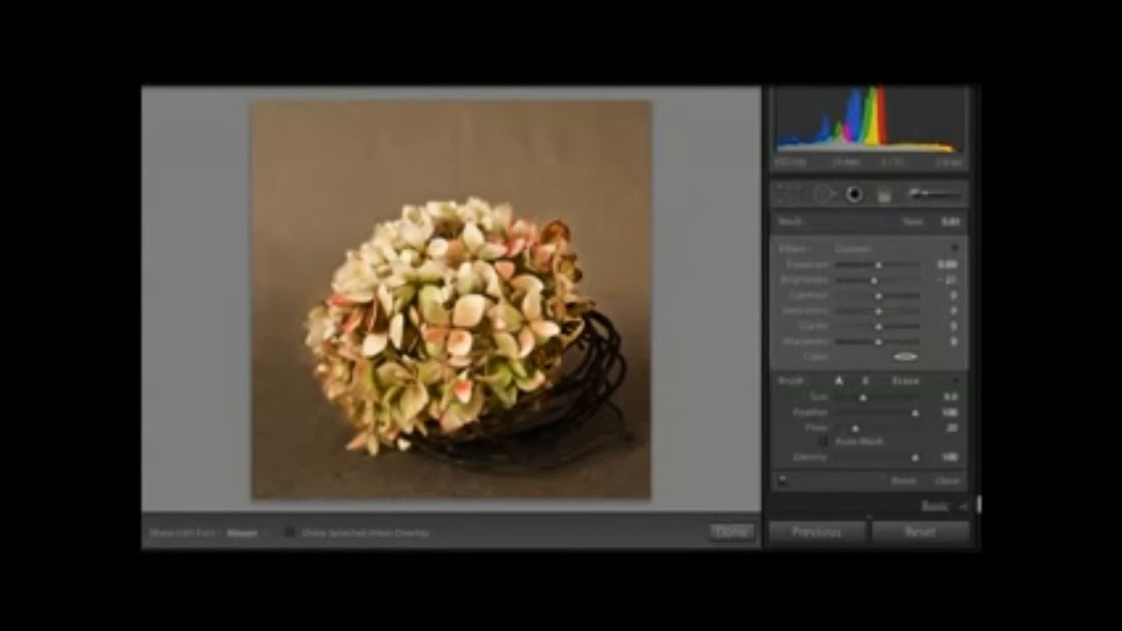
pyautogui.press('h')
pyautogui.press('h')
pyautogui.press('h')
pyautogui.moveTo(874, 284)
pyautogui.mouseDown()
pyautogui.moveTo(842, 285)
pyautogui.moveTo(888, 288)
pyautogui.moveTo(844, 287)
pyautogui.moveTo(877, 287)
pyautogui.moveTo(862, 287)
pyautogui.mouseUp()
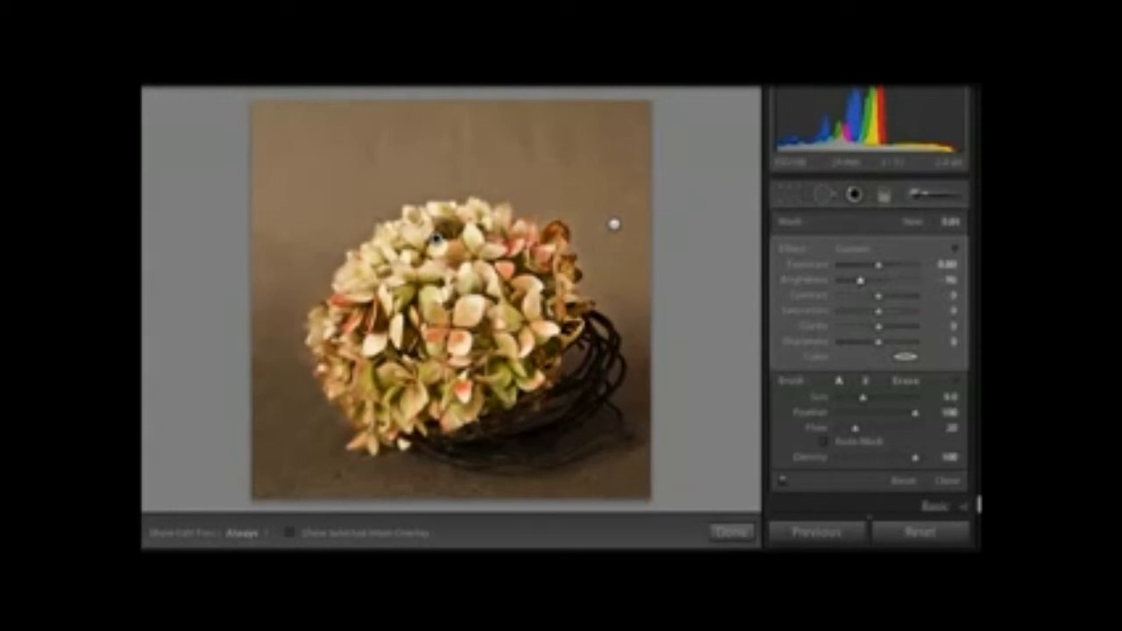
# Start a new brush adjustment with brightness reset to 0 and a strong magenta tint colour
pyautogui.click(914, 226)
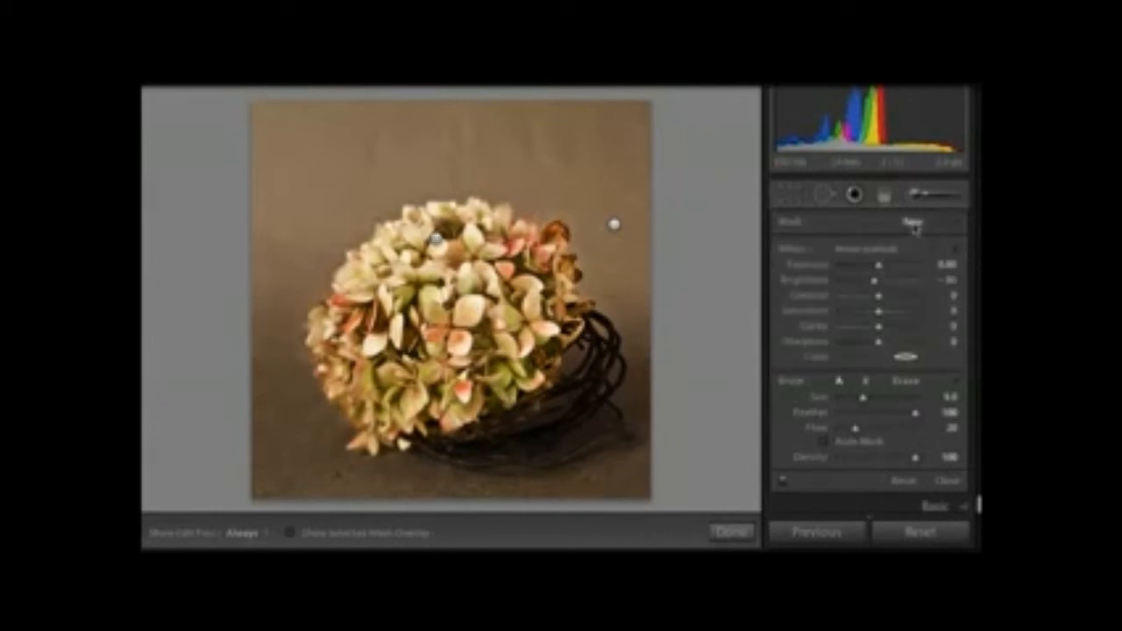
pyautogui.doubleClick(810, 286)
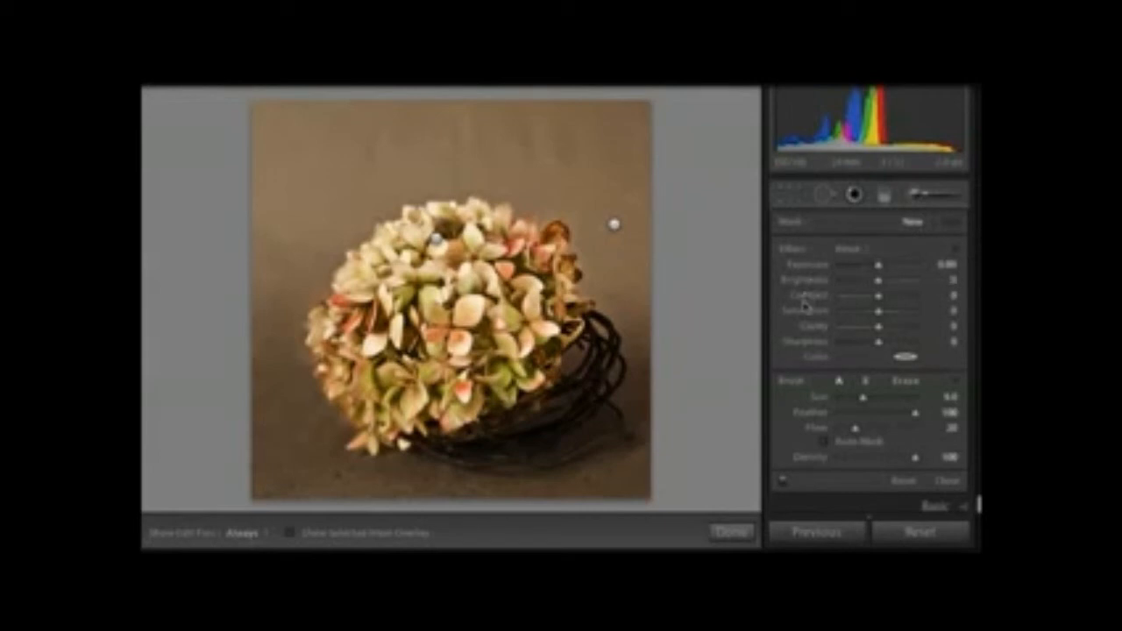
pyautogui.click(905, 361)
pyautogui.click(824, 372)
pyautogui.moveTo(822, 375); pyautogui.dragTo(820, 362)
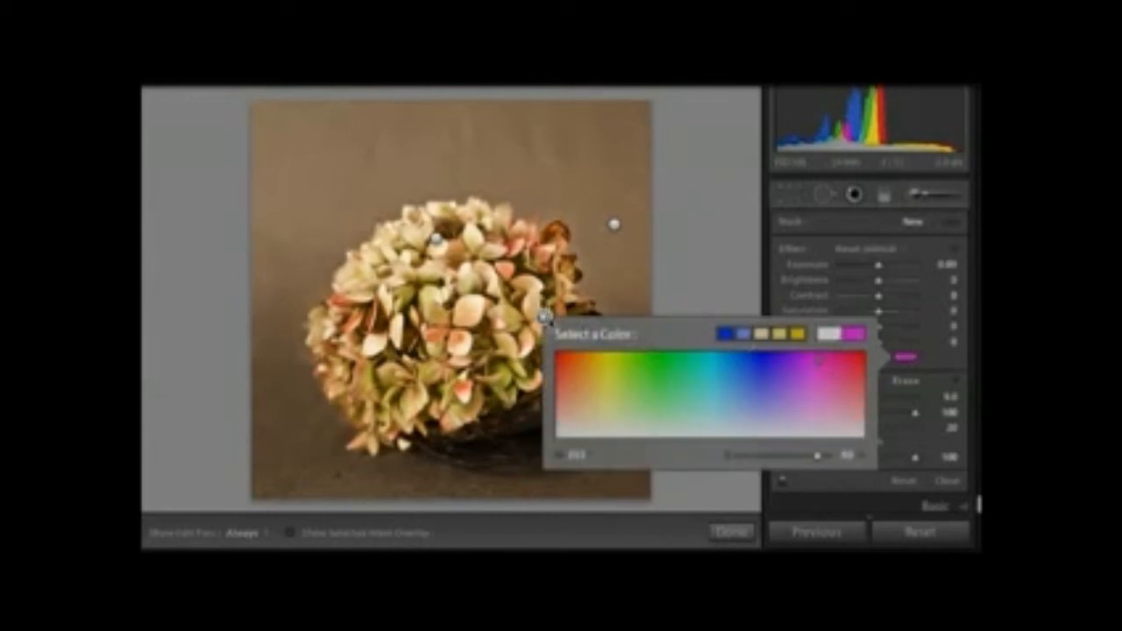
pyautogui.click(545, 318)
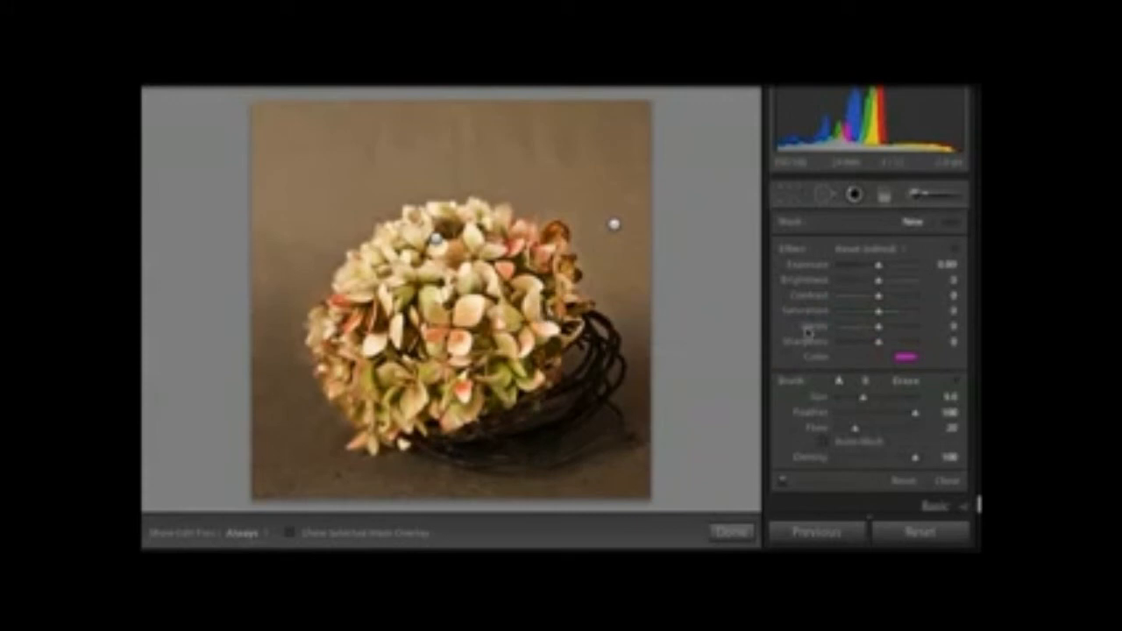
# Raise the contrast and clarity, set brush size 13 and flow 100, and paint the magenta adjustment over the flower
pyautogui.moveTo(880, 326); pyautogui.dragTo(902, 299)
pyautogui.press(']')
pyautogui.press('h')
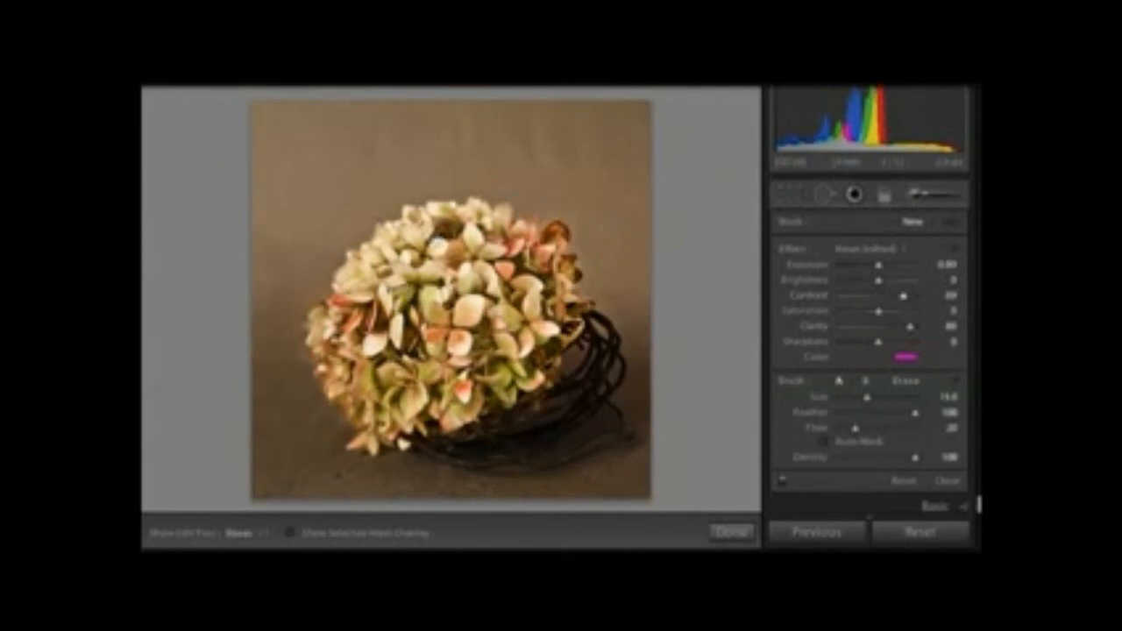
pyautogui.click(401, 285)
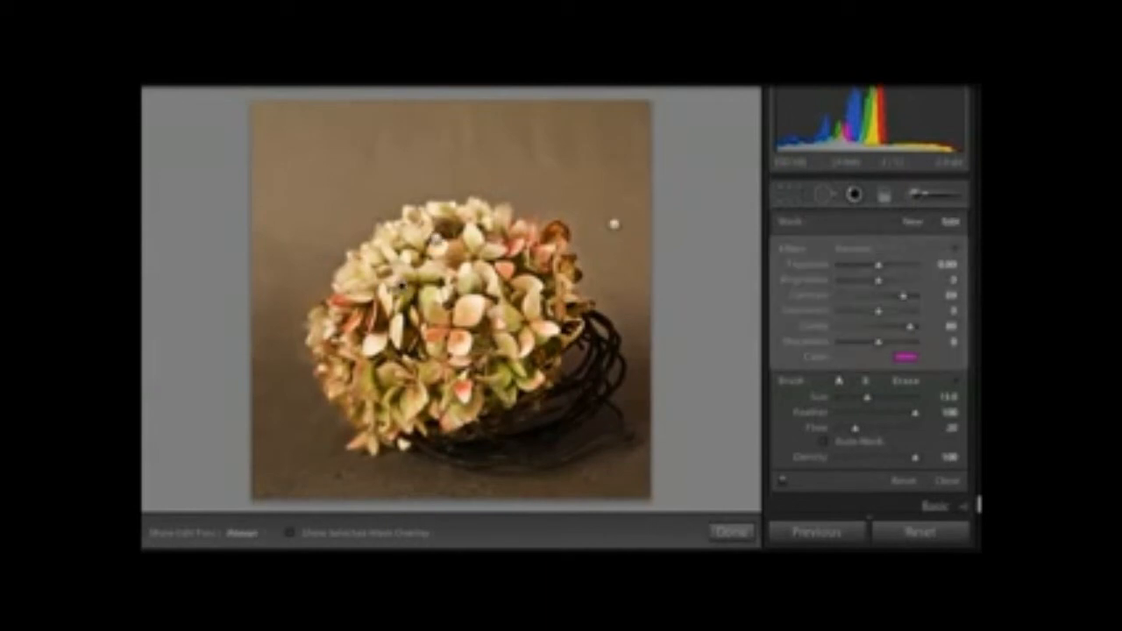
pyautogui.moveTo(909, 432); pyautogui.dragTo(928, 431)
pyautogui.moveTo(499, 265)
pyautogui.mouseDown()
pyautogui.moveTo(465, 257)
pyautogui.moveTo(355, 342)
pyautogui.moveTo(412, 253)
pyautogui.moveTo(473, 235)
pyautogui.moveTo(544, 290)
pyautogui.moveTo(536, 342)
pyautogui.moveTo(425, 412)
pyautogui.moveTo(359, 311)
pyautogui.moveTo(460, 329)
pyautogui.moveTo(429, 312)
pyautogui.moveTo(495, 320)
pyautogui.moveTo(491, 263)
pyautogui.moveTo(456, 224)
pyautogui.moveTo(392, 312)
pyautogui.mouseUp()
pyautogui.press('h')
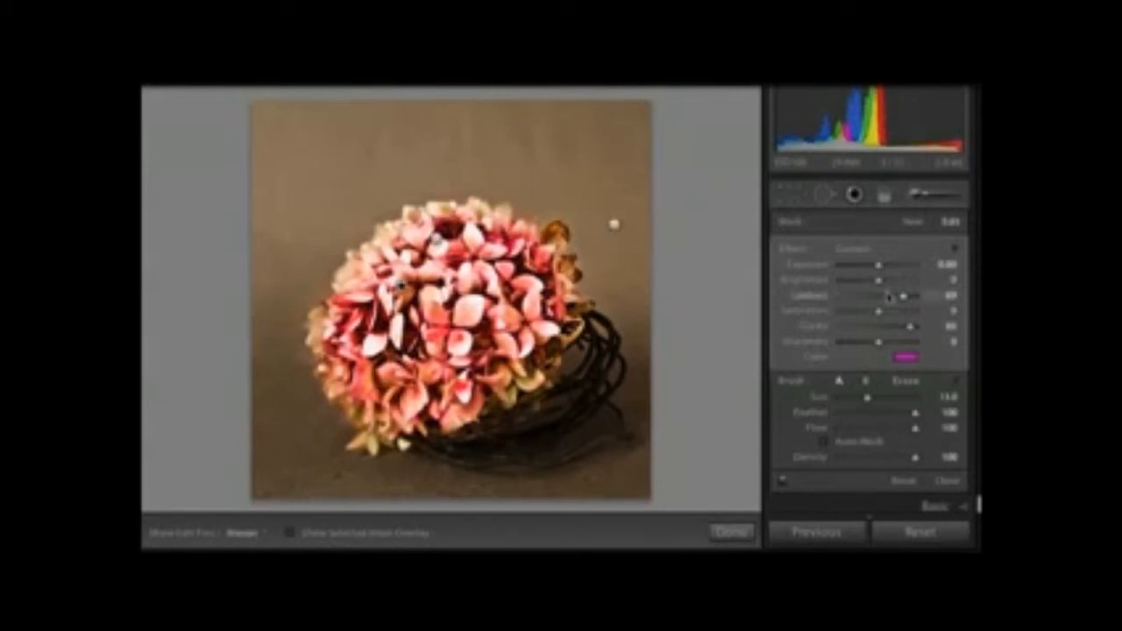
# Refine the flower adjustment to contrast 15 and clarity 100, and soften its tint to a paler pink
pyautogui.moveTo(905, 298); pyautogui.dragTo(918, 331)
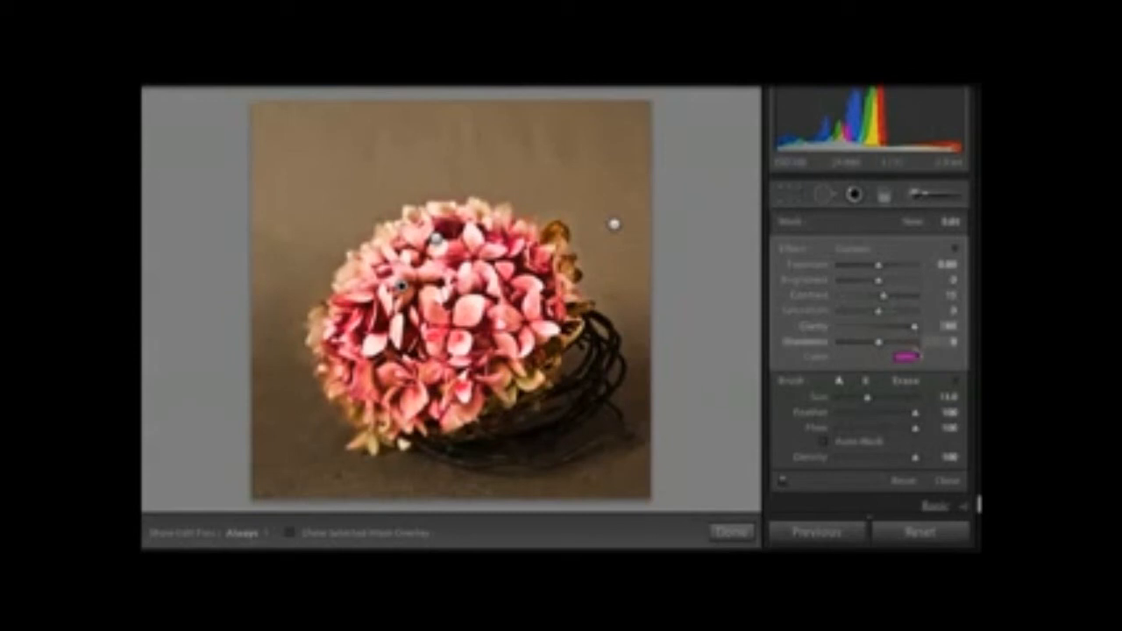
pyautogui.click(906, 356)
pyautogui.moveTo(851, 354); pyautogui.dragTo(821, 411)
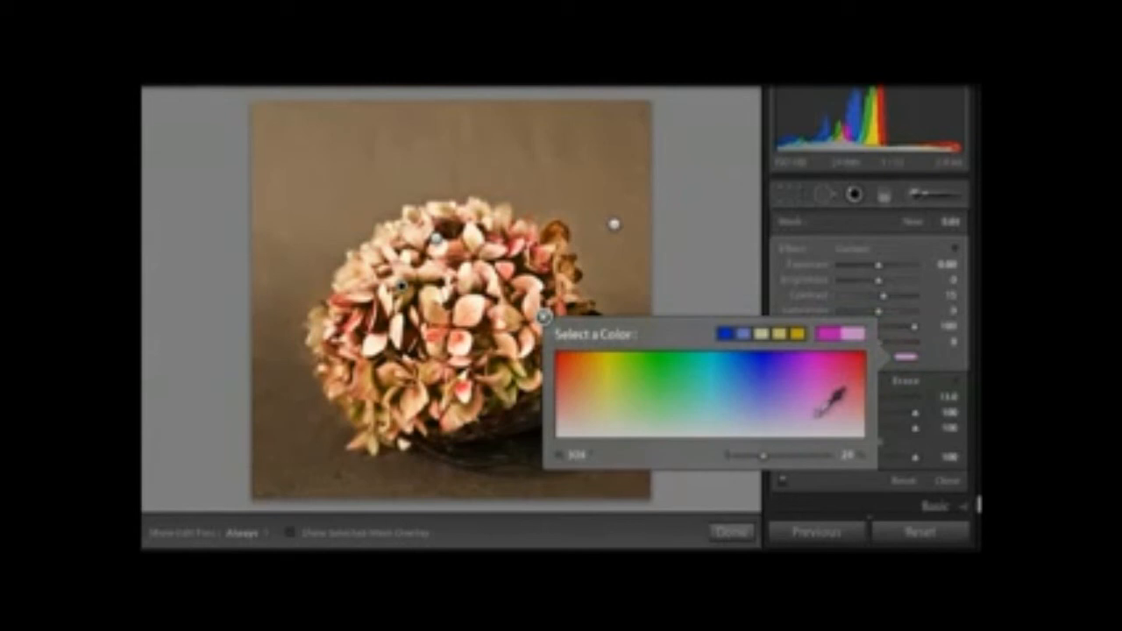
pyautogui.moveTo(818, 416)
pyautogui.mouseDown()
pyautogui.moveTo(765, 414)
pyautogui.moveTo(764, 389)
pyautogui.moveTo(613, 391)
pyautogui.moveTo(816, 384)
pyautogui.moveTo(832, 408)
pyautogui.mouseUp()
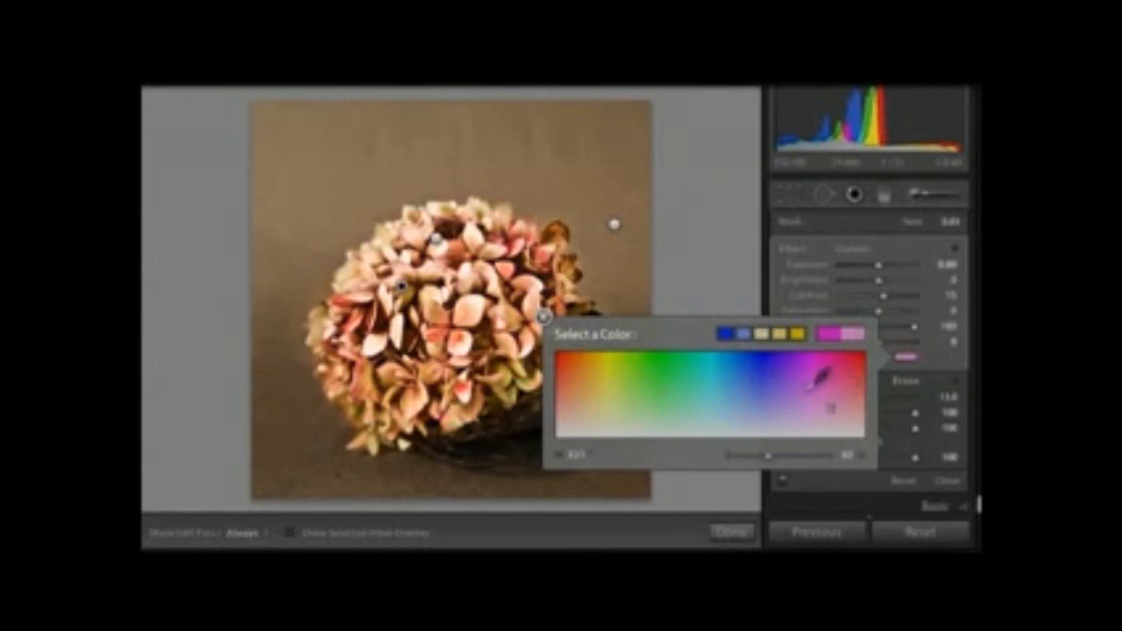
pyautogui.click(543, 316)
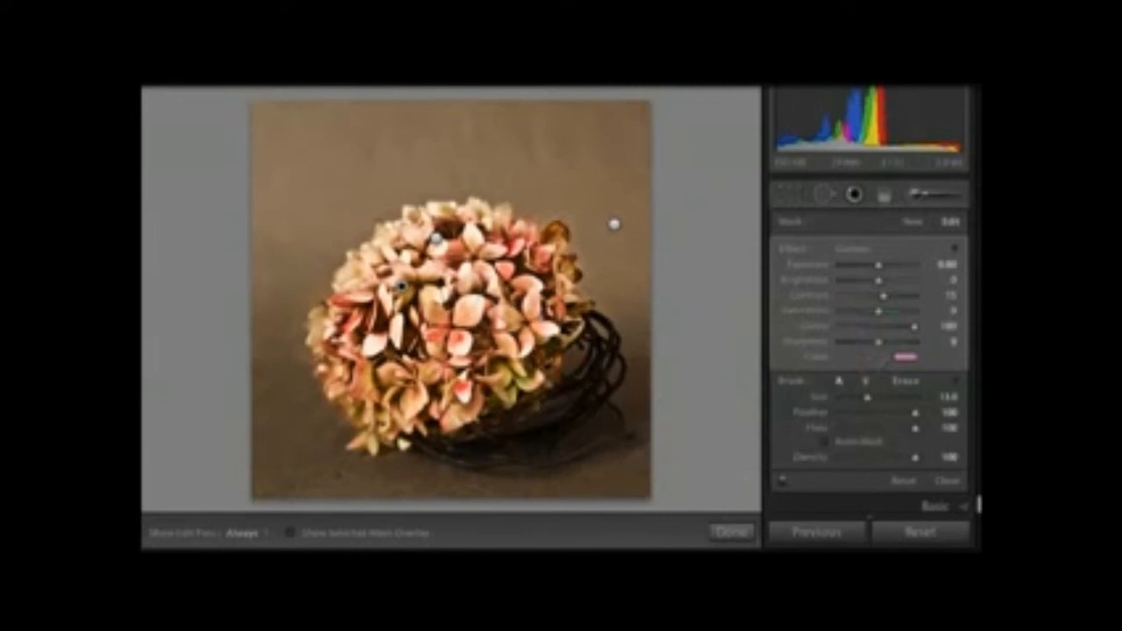
# Compare the flower photo with and without the brush adjustments, leaving them enabled, and close the Adjustment Brush
pyautogui.click(917, 197)
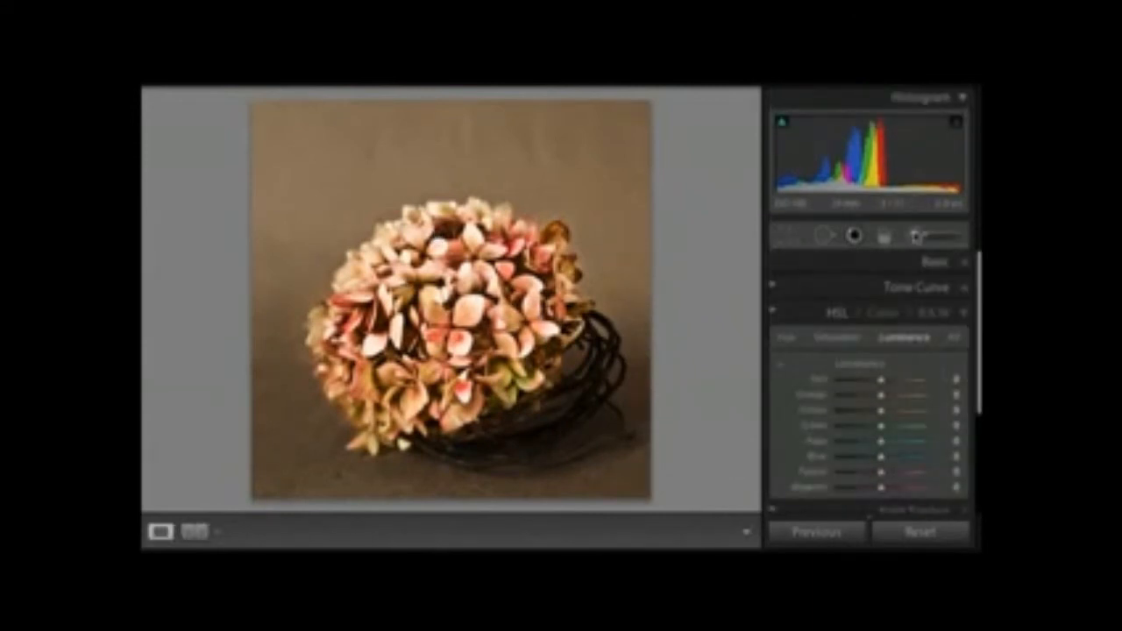
pyautogui.click(915, 235)
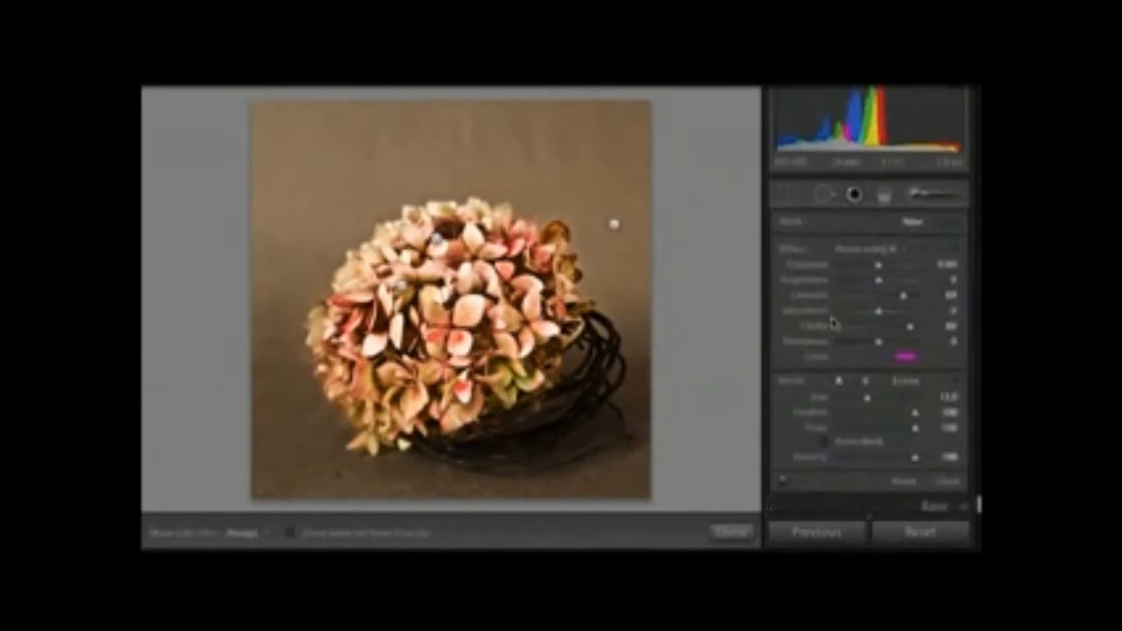
pyautogui.click(783, 485)
pyautogui.click(784, 485)
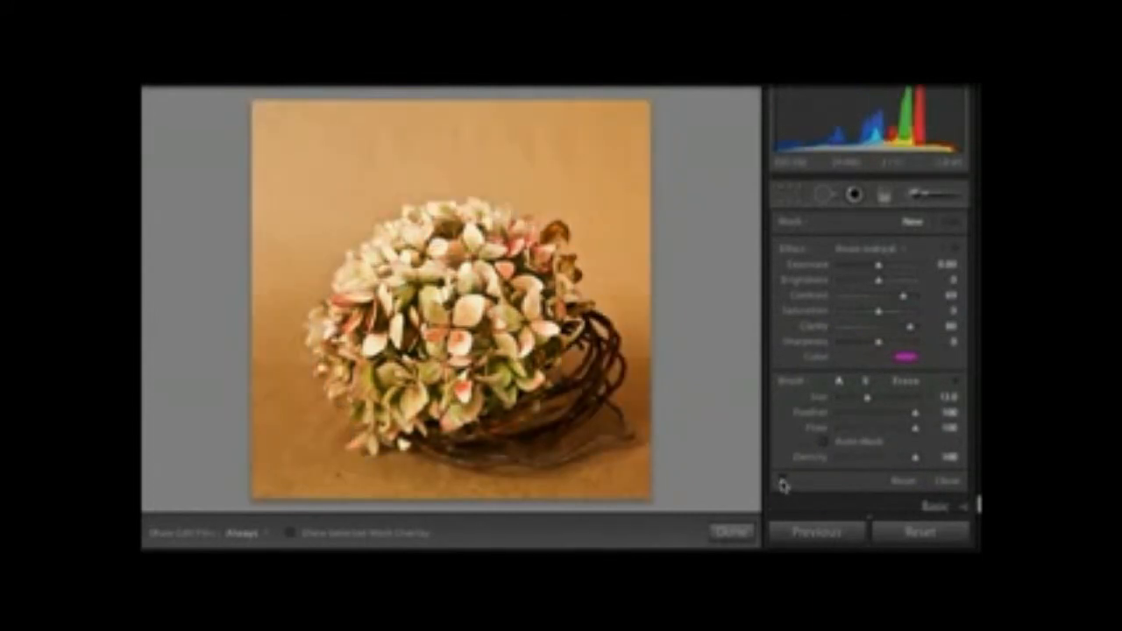
pyautogui.click(784, 485)
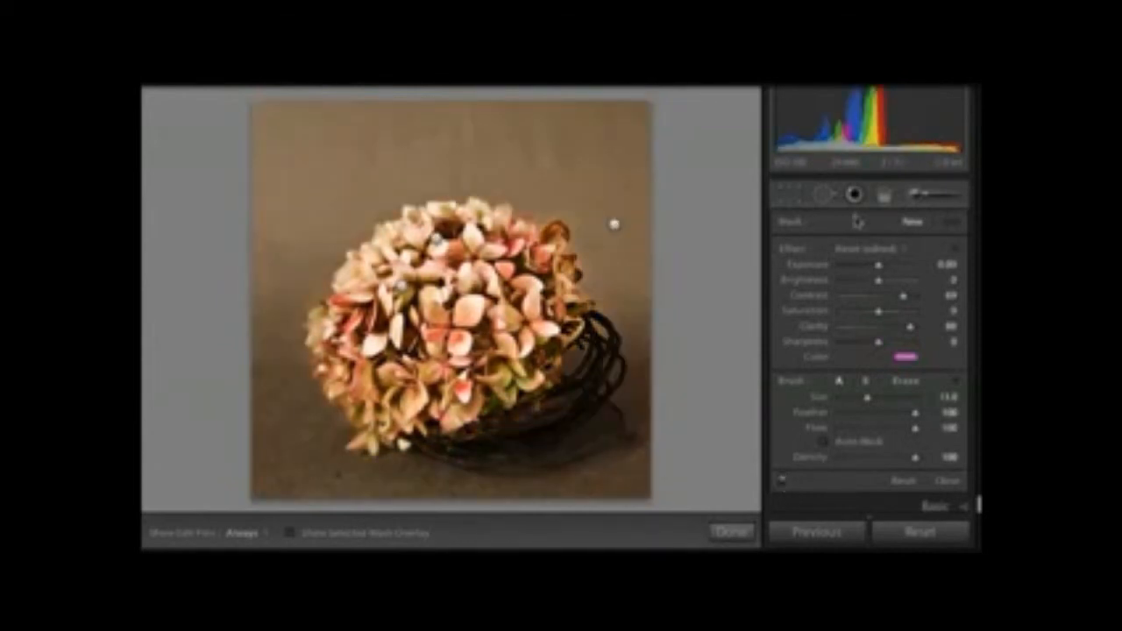
pyautogui.click(914, 195)
# Expand the Effects settings and select the sepia photo of the dead trees
pyautogui.scroll(-8, 886, 299)
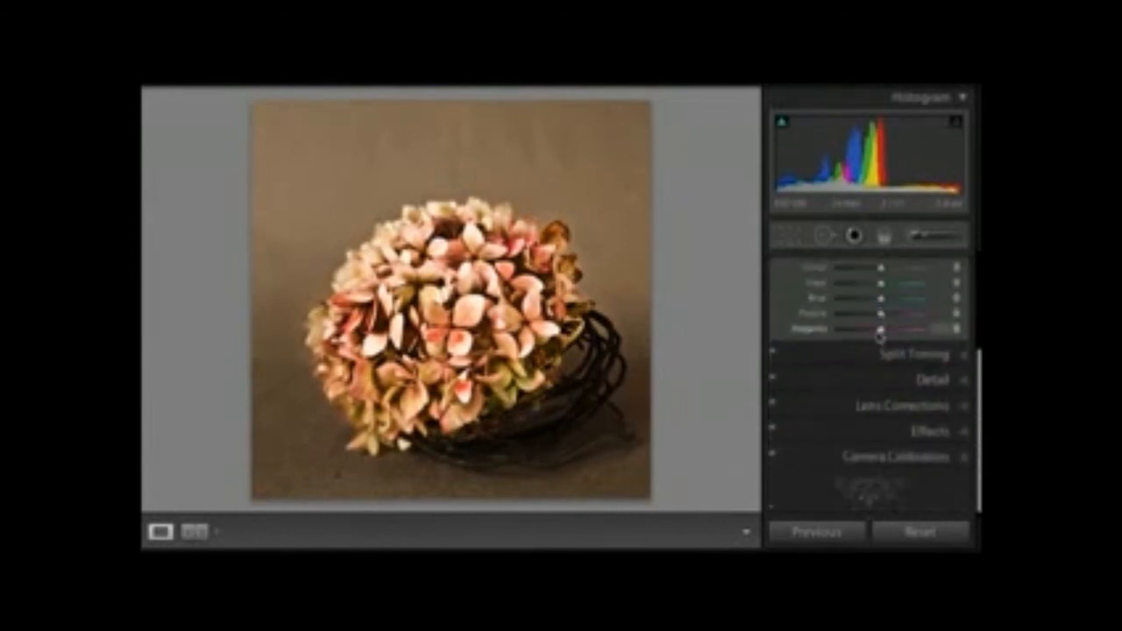
pyautogui.click(877, 431)
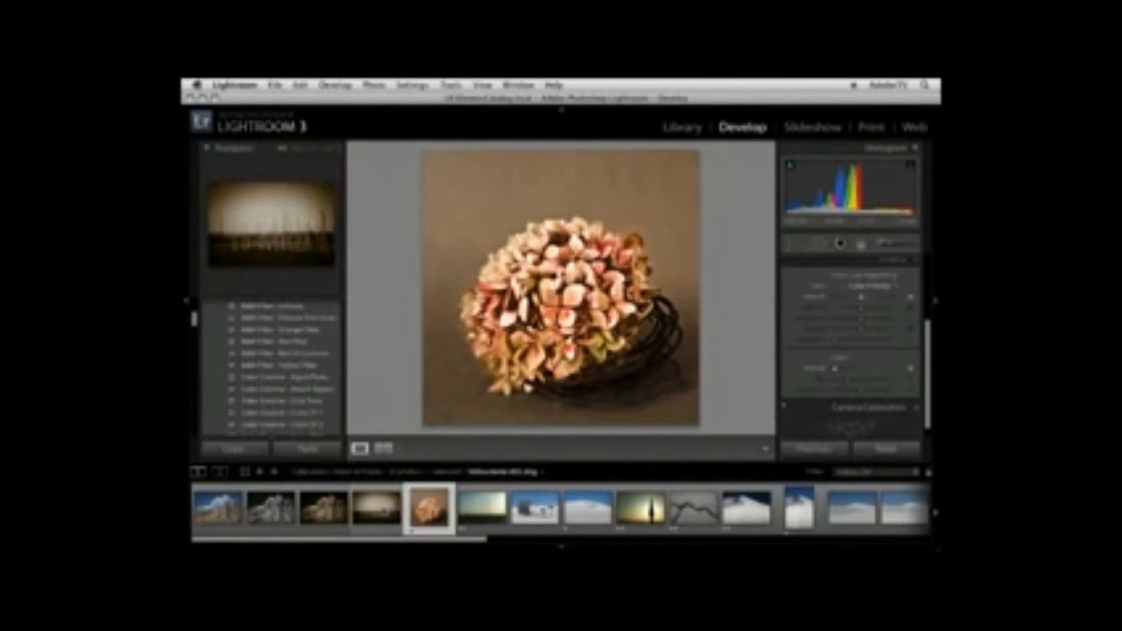
pyautogui.click(384, 509)
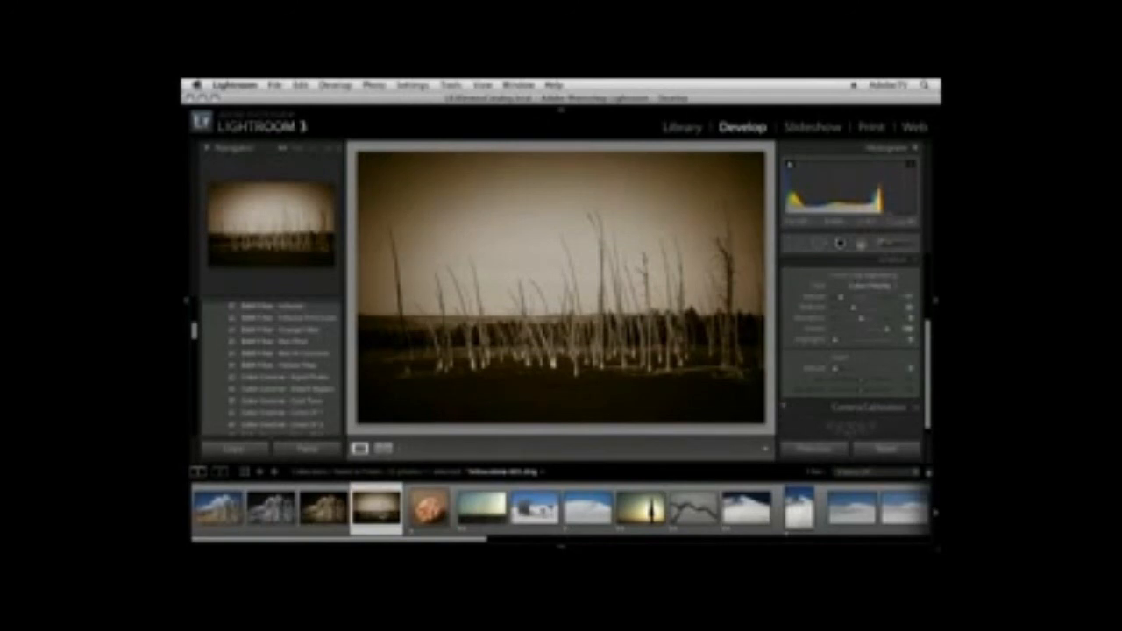
# Start a new develop preset from the sepia photo and name it Dark Black Vignette
pyautogui.scroll(5, 298, 377)
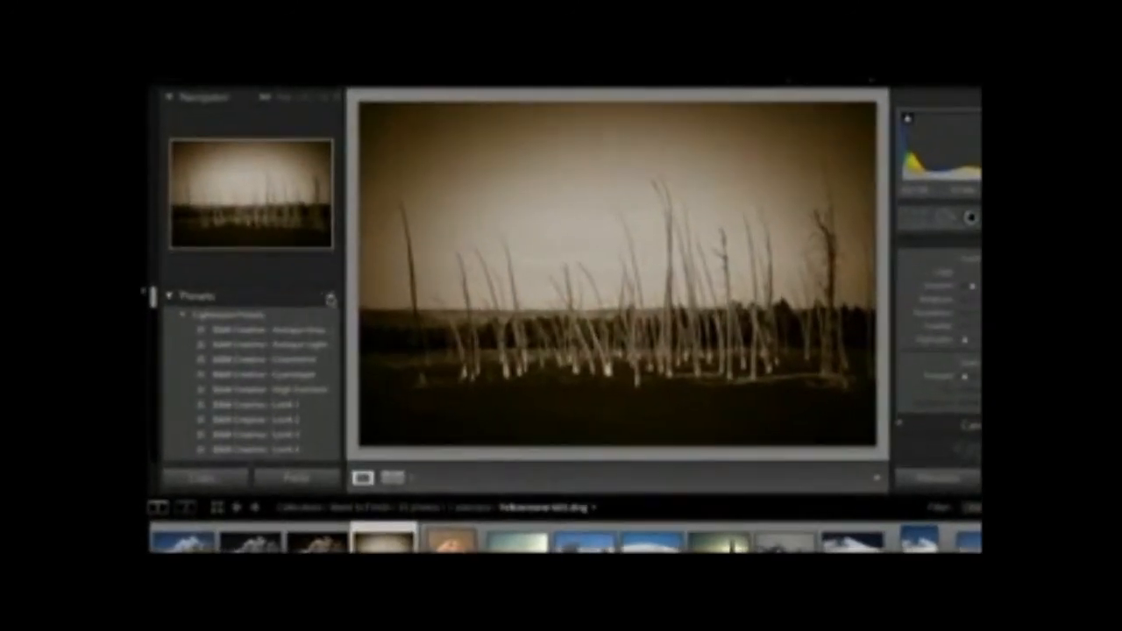
pyautogui.click(334, 304)
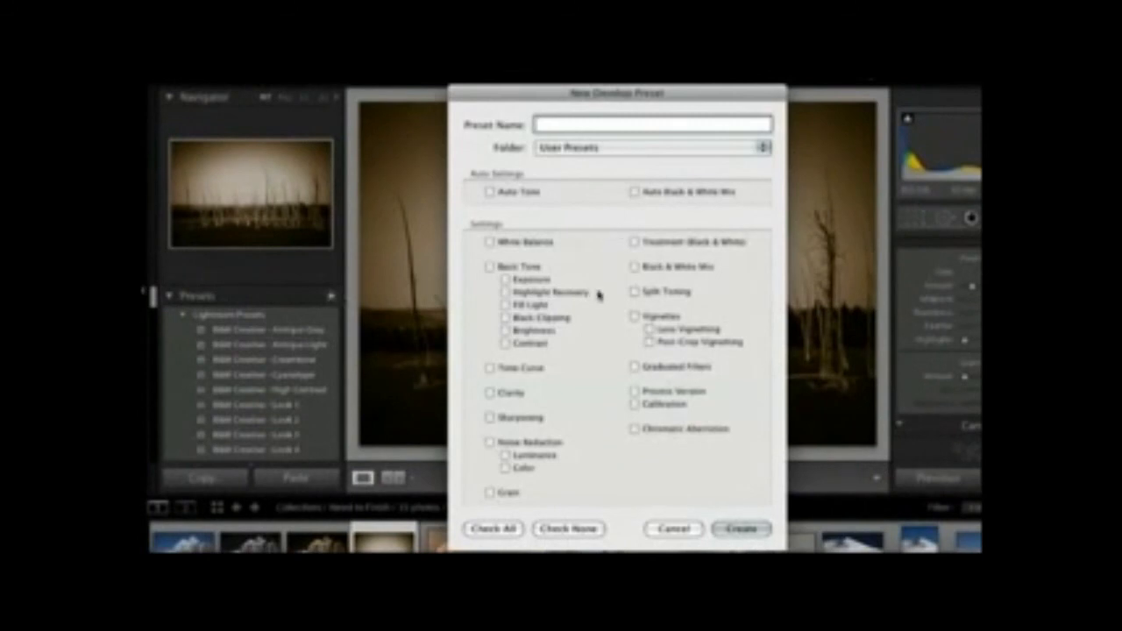
pyautogui.write('dark black Vignette')
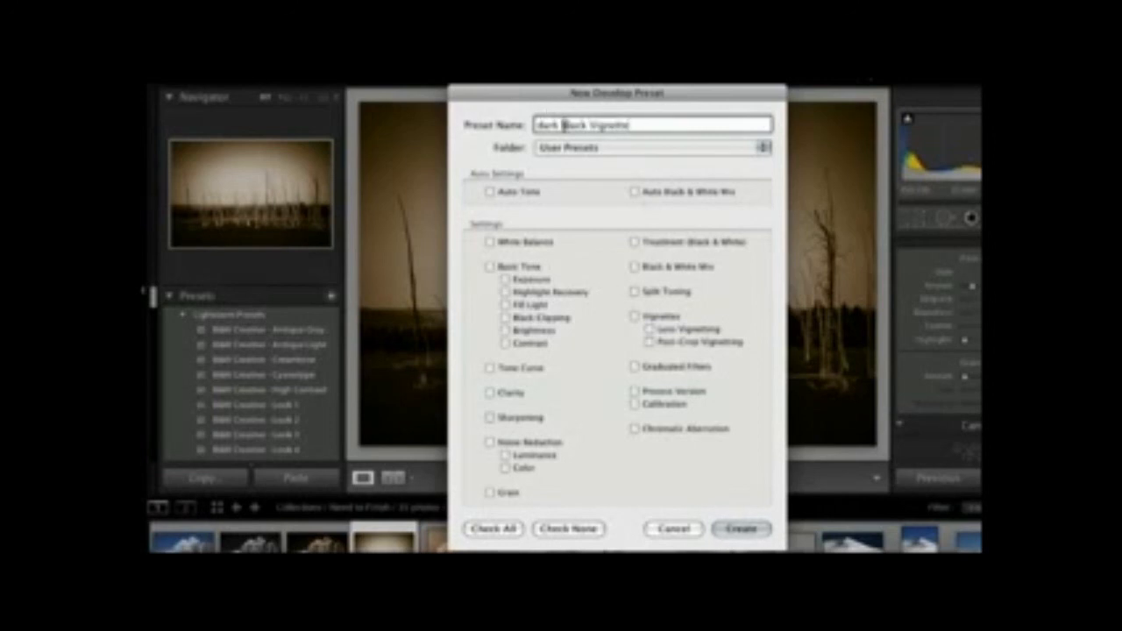
pyautogui.write('B')
pyautogui.moveTo(544, 126); pyautogui.dragTo(539, 125)
pyautogui.write('D')
# Store the preset in the Vignette folder, include only Post-Crop Vignetting, and create it
pyautogui.click(605, 149)
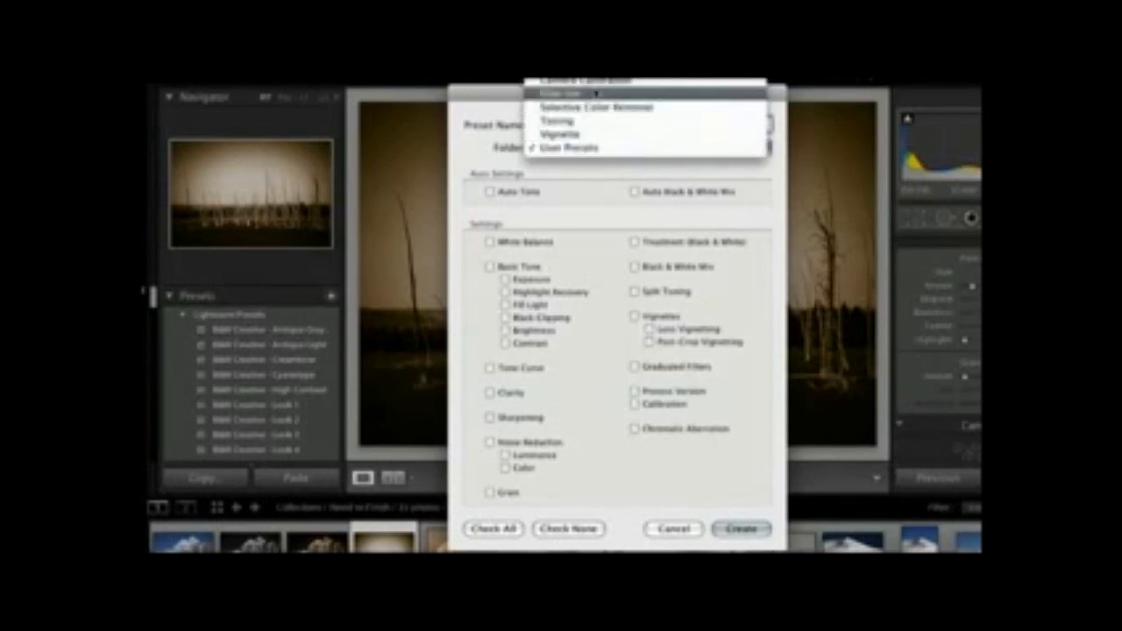
pyautogui.click(597, 137)
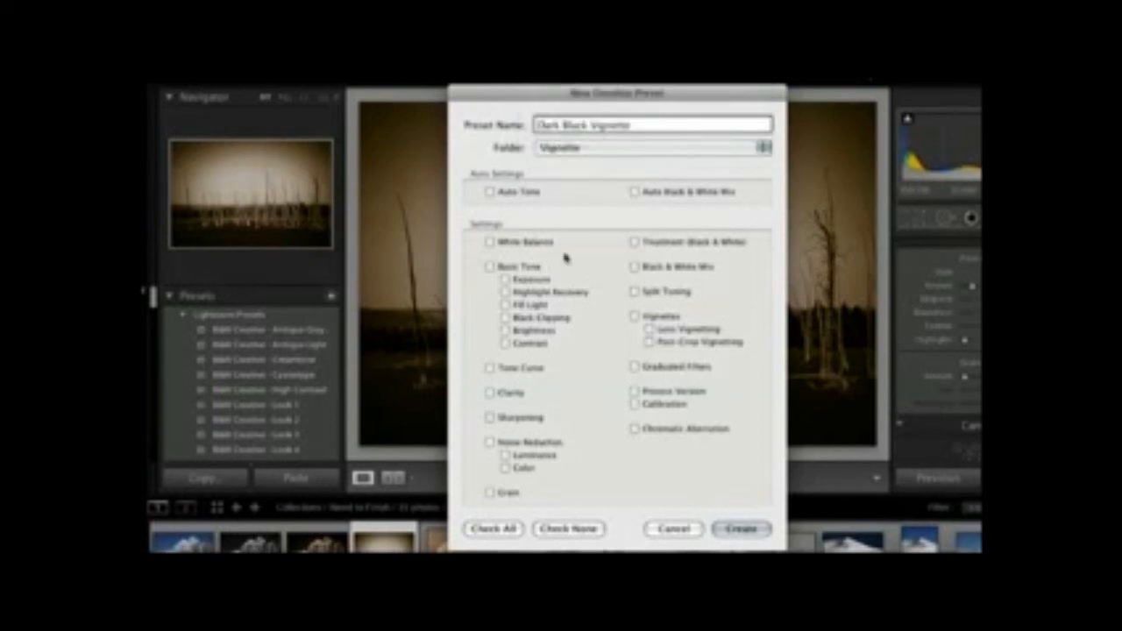
pyautogui.click(649, 342)
pyautogui.click(741, 529)
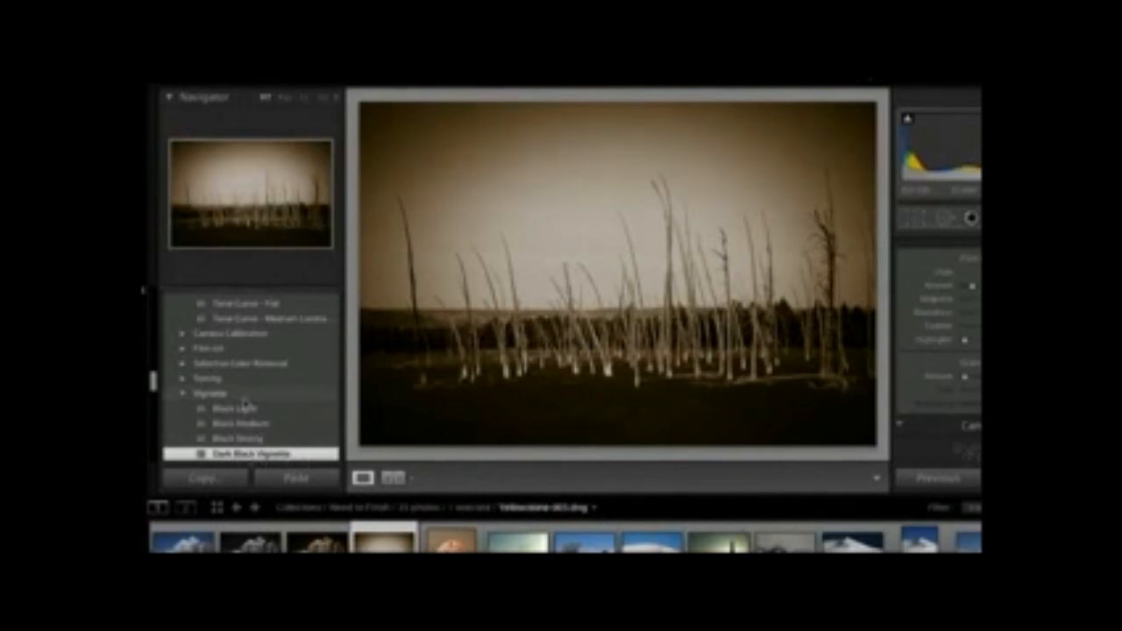
# Apply the Dark Black Vignette preset to the flower photo, then lighten the vignette amount and lower its midpoint
pyautogui.click(451, 540)
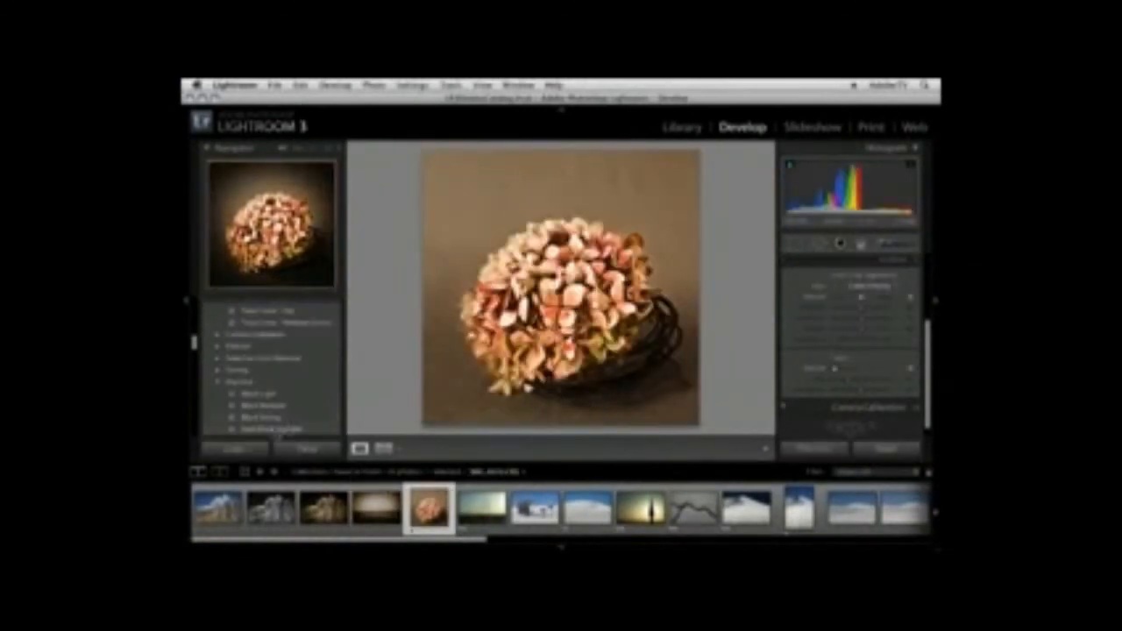
pyautogui.click(294, 432)
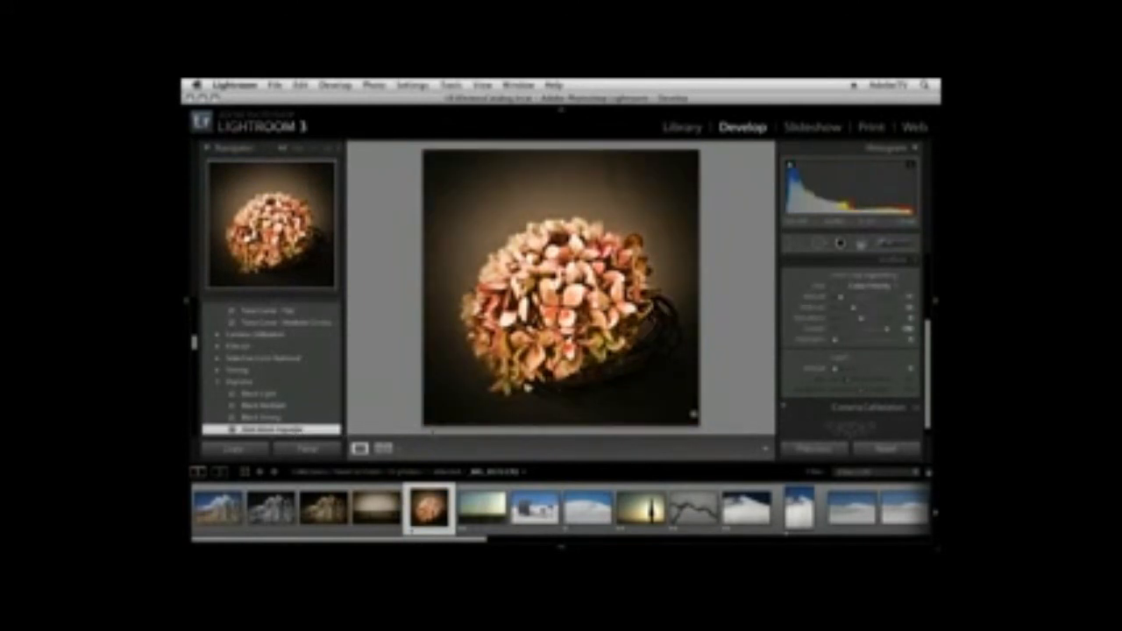
pyautogui.moveTo(842, 301); pyautogui.dragTo(852, 301)
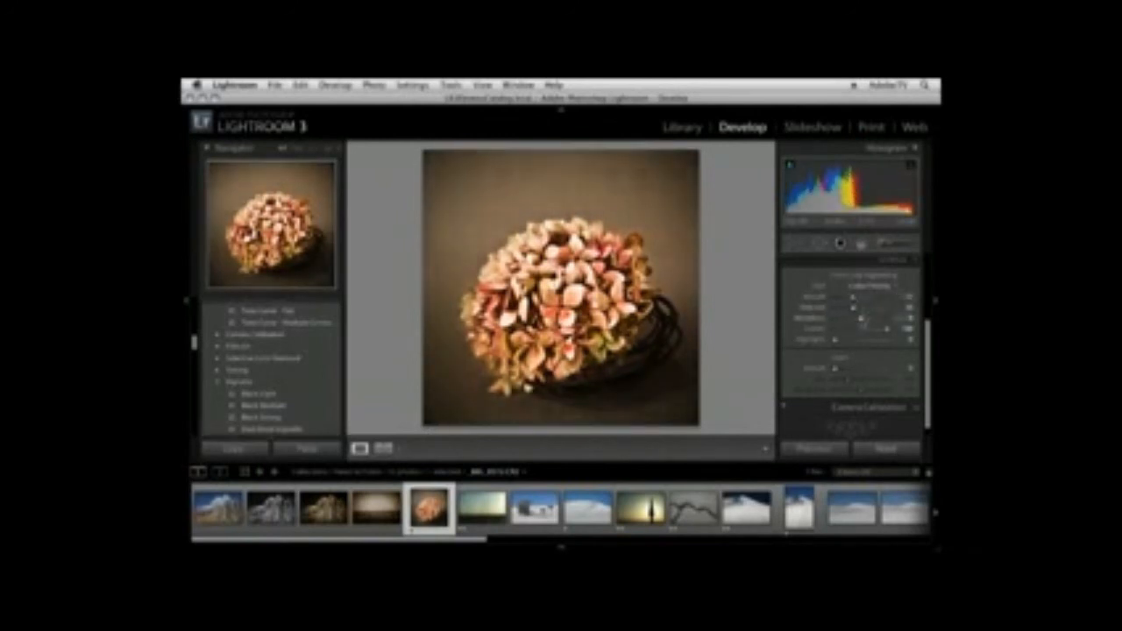
pyautogui.moveTo(852, 307); pyautogui.dragTo(844, 307)
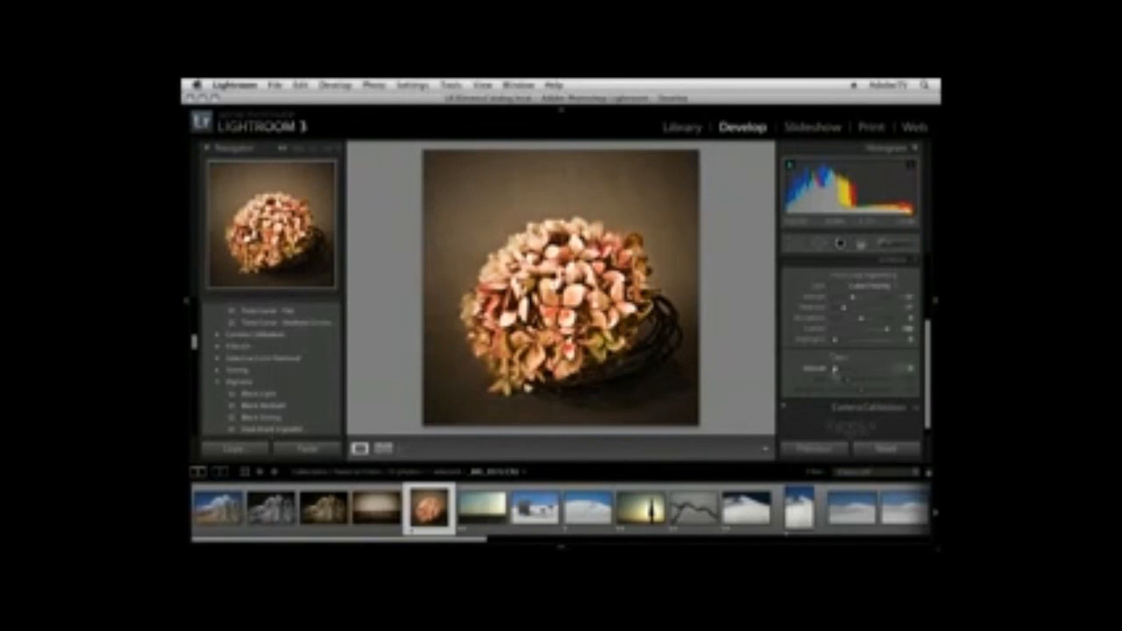
# Add heavy film grain with a large grain size to the flower photo and inspect it closely on the petals
pyautogui.moveTo(834, 369); pyautogui.dragTo(884, 382)
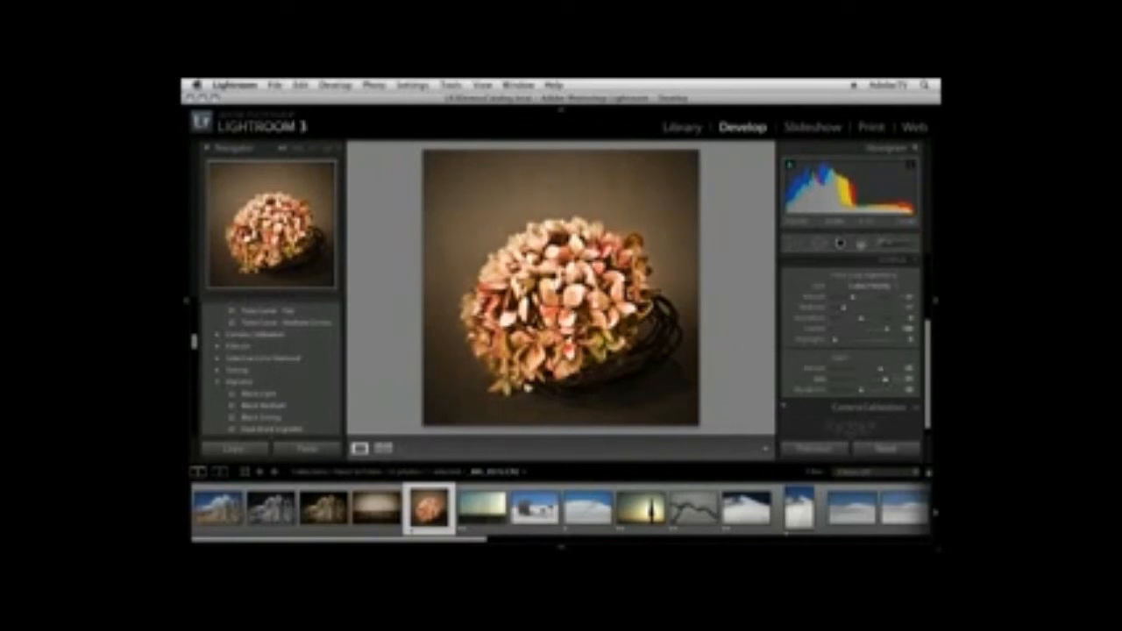
pyautogui.click(568, 308)
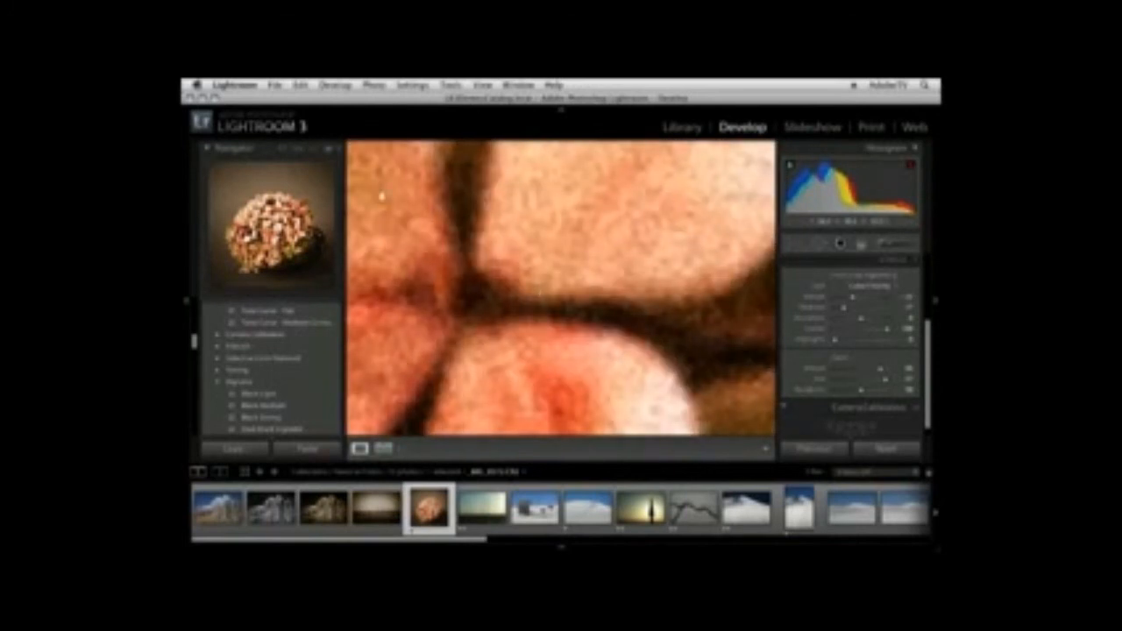
pyautogui.click(313, 150)
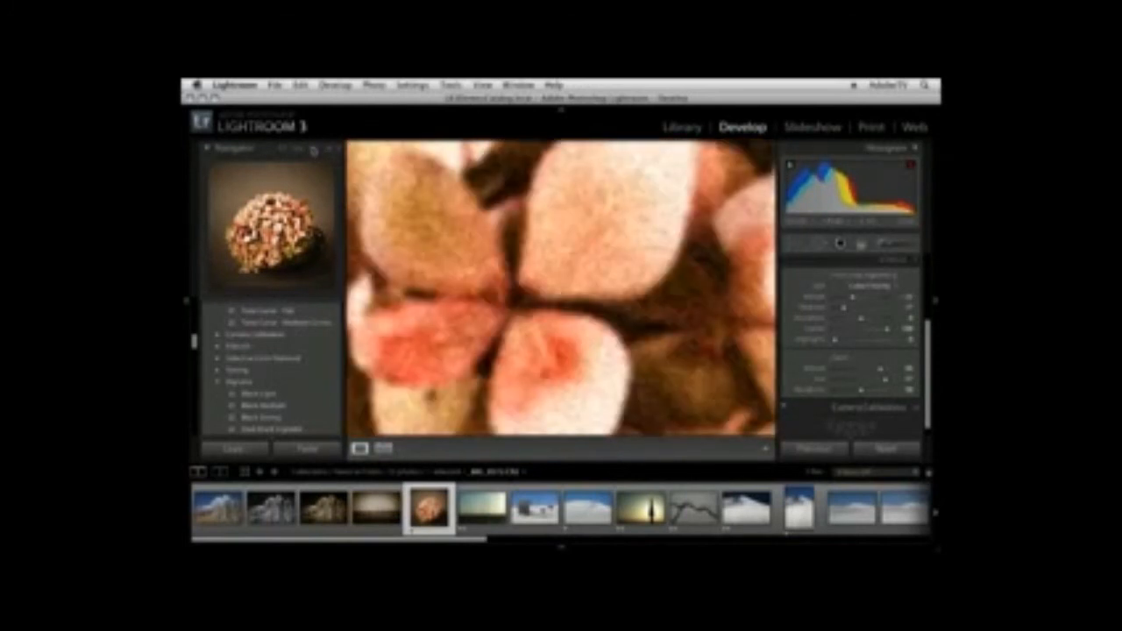
pyautogui.moveTo(505, 273); pyautogui.dragTo(702, 215)
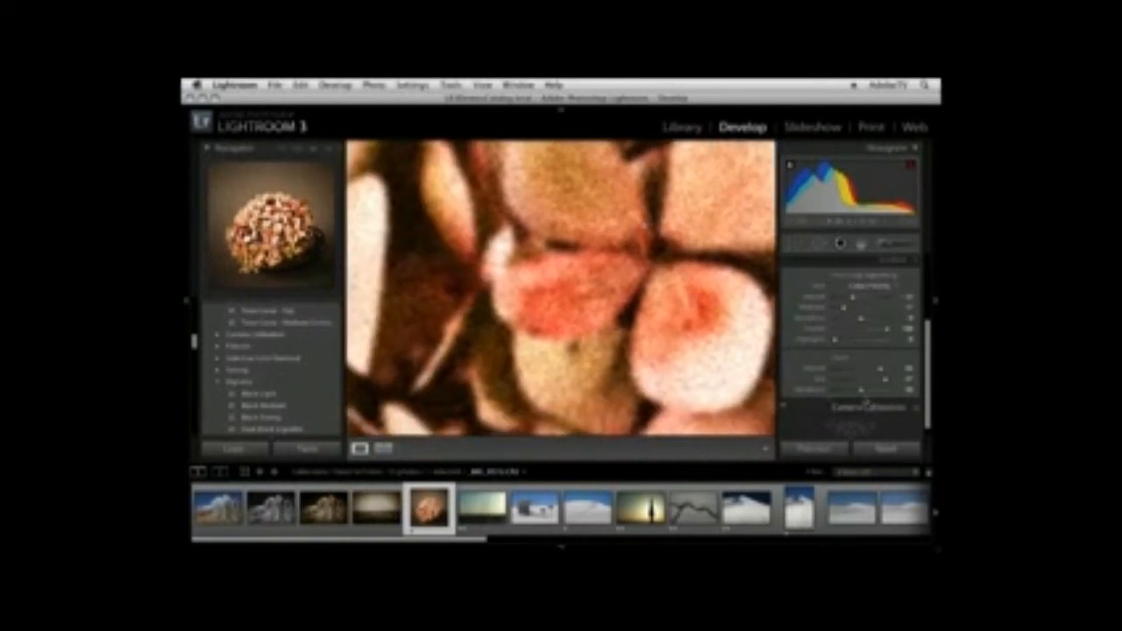
# Set the grain roughness to 100, reduce the grain size and amount, and return to the full photo view
pyautogui.moveTo(910, 395); pyautogui.dragTo(918, 397)
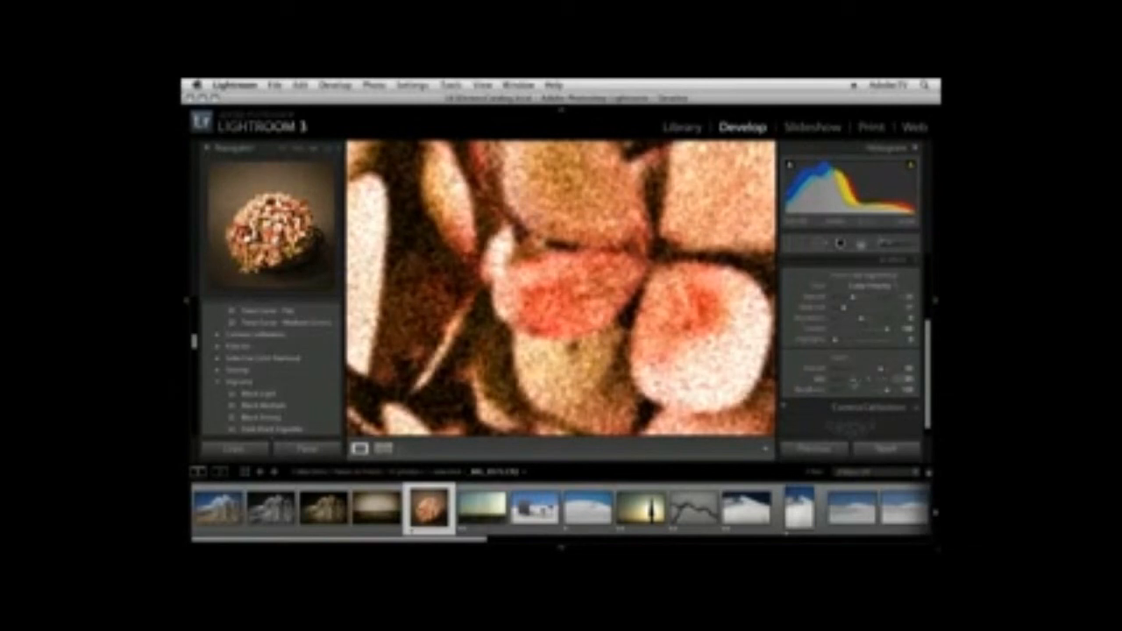
pyautogui.moveTo(855, 382); pyautogui.dragTo(853, 381)
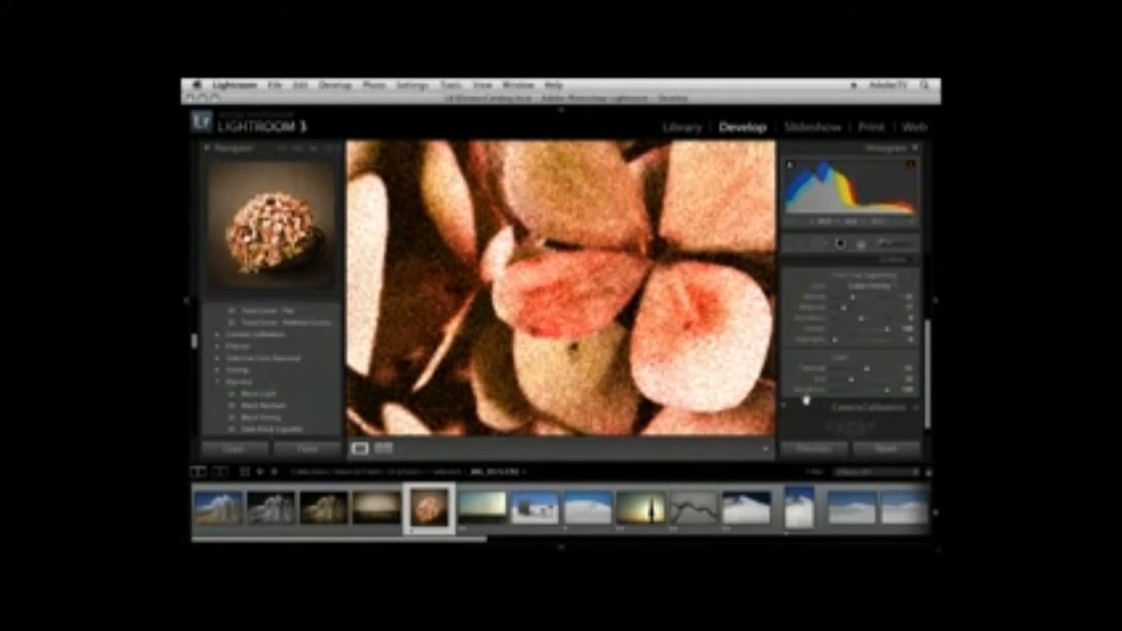
pyautogui.scroll(2, 826, 412)
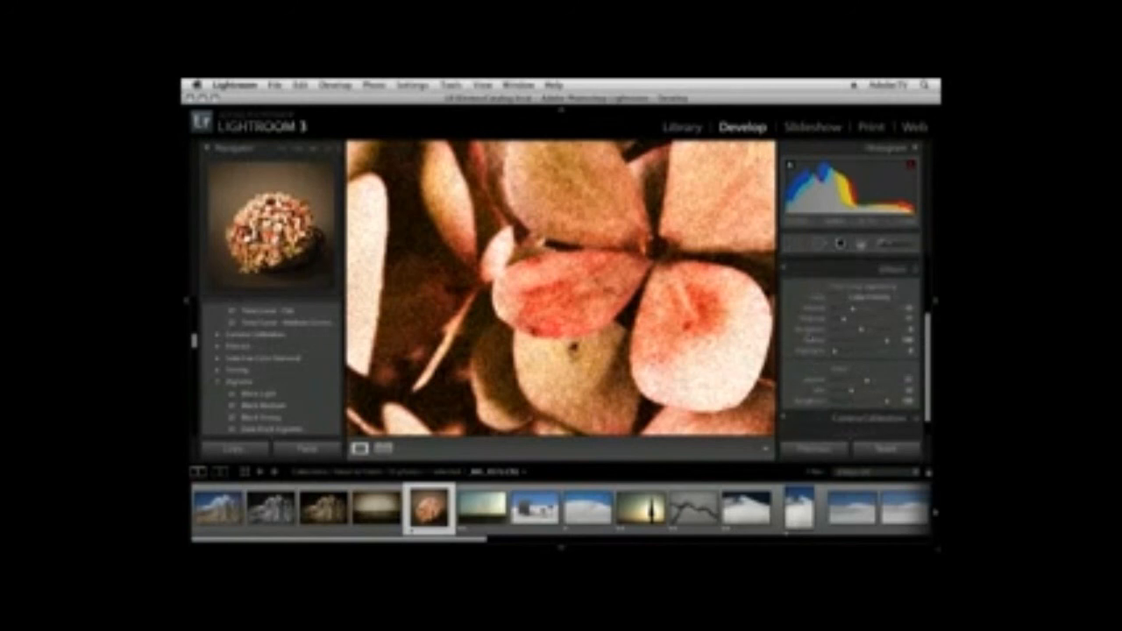
pyautogui.click(784, 271)
pyautogui.click(677, 302)
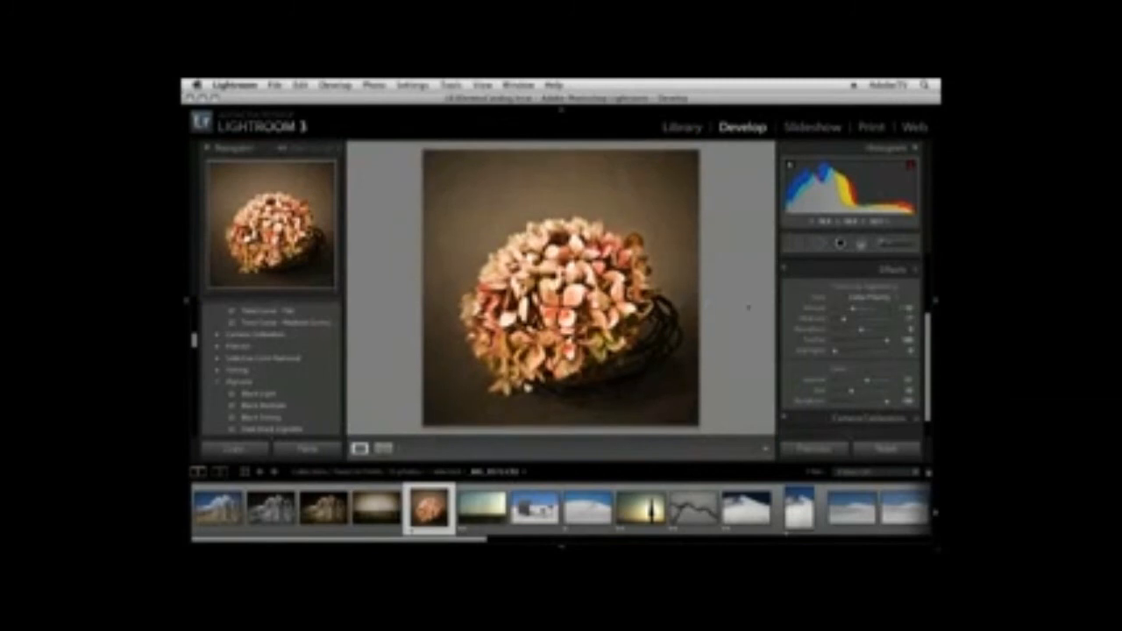